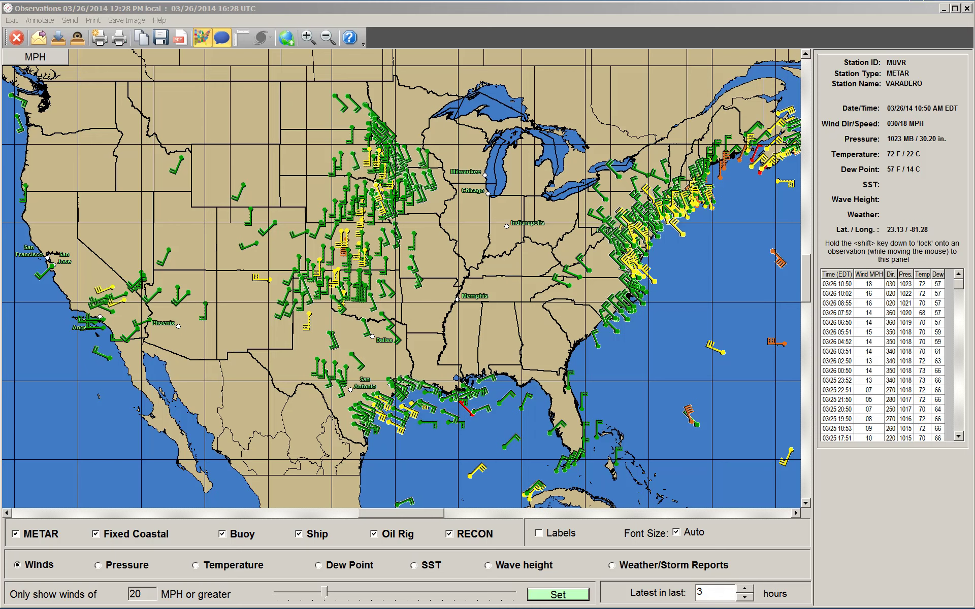
# - Show the Gulf ship's observation details and lower the wind threshold to 0 MPH
pyautogui.click(425, 450)
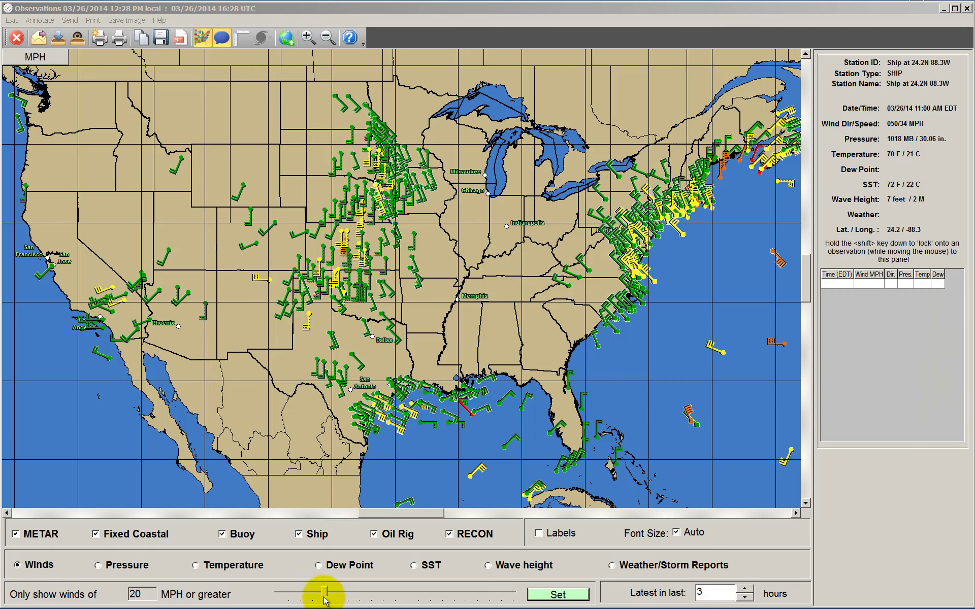
pyautogui.moveTo(325, 594); pyautogui.dragTo(262, 593)
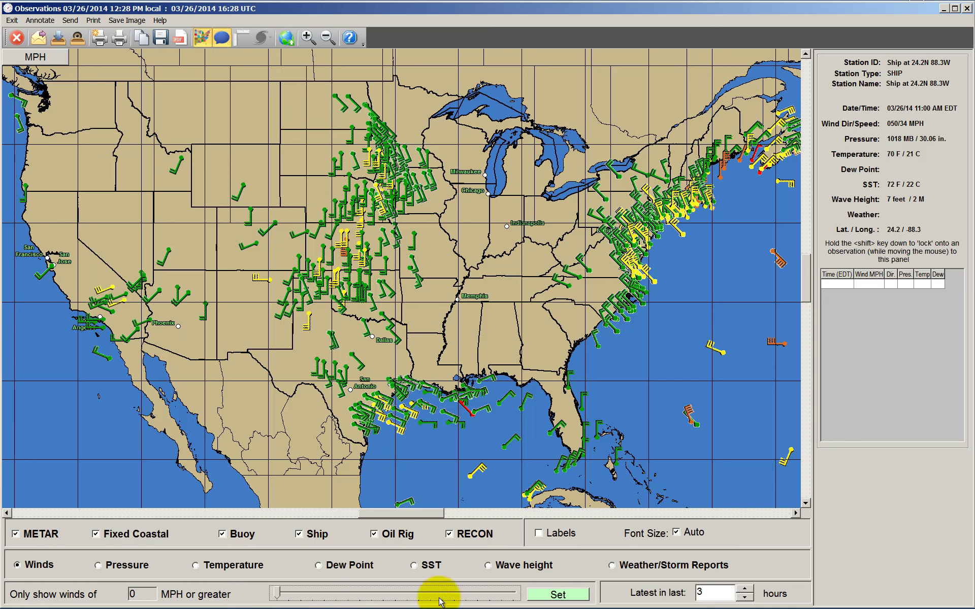
pyautogui.click(573, 593)
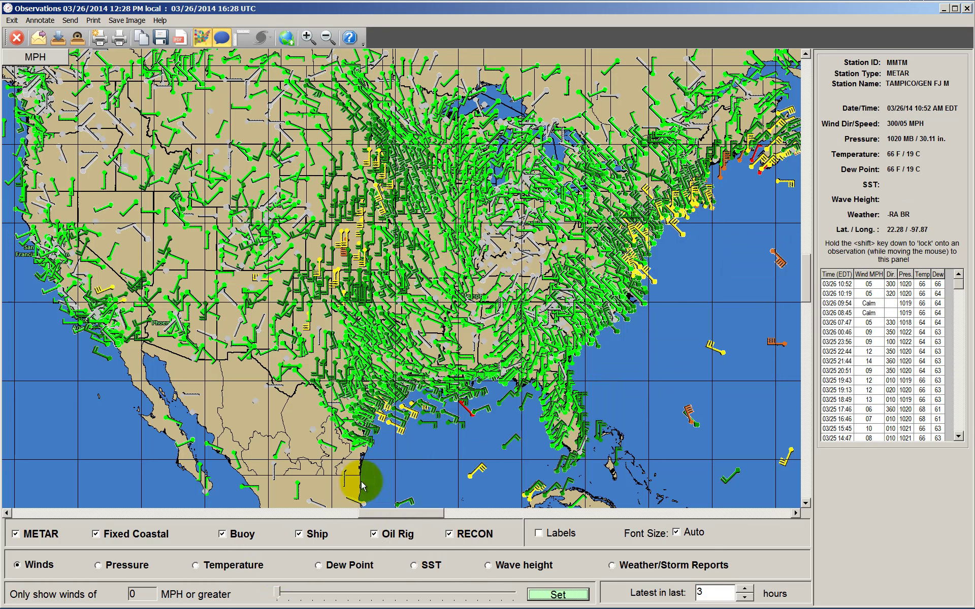
# - Raise the wind threshold back to 20 MPH and apply it
pyautogui.moveTo(277, 596); pyautogui.dragTo(326, 602)
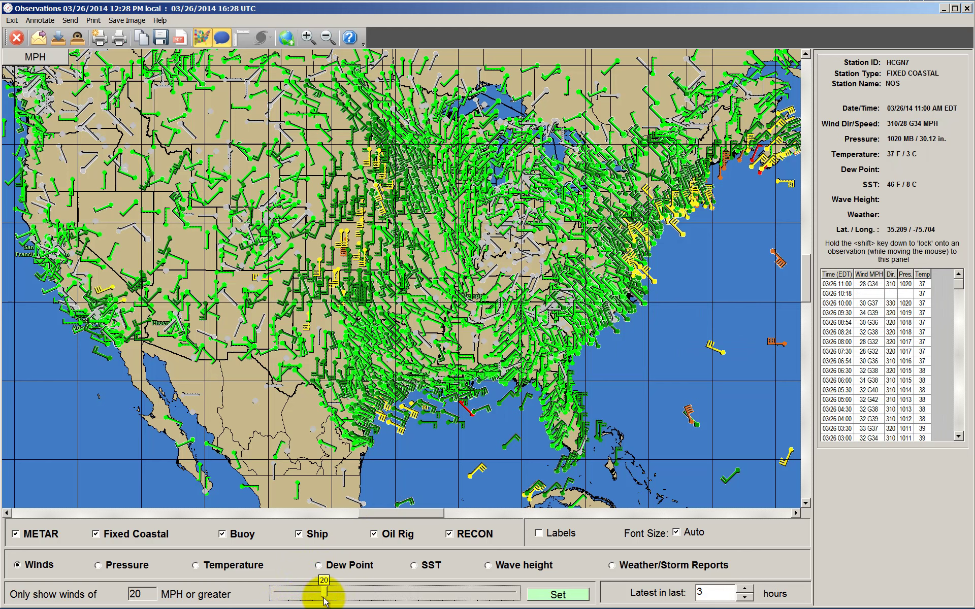
pyautogui.click(559, 594)
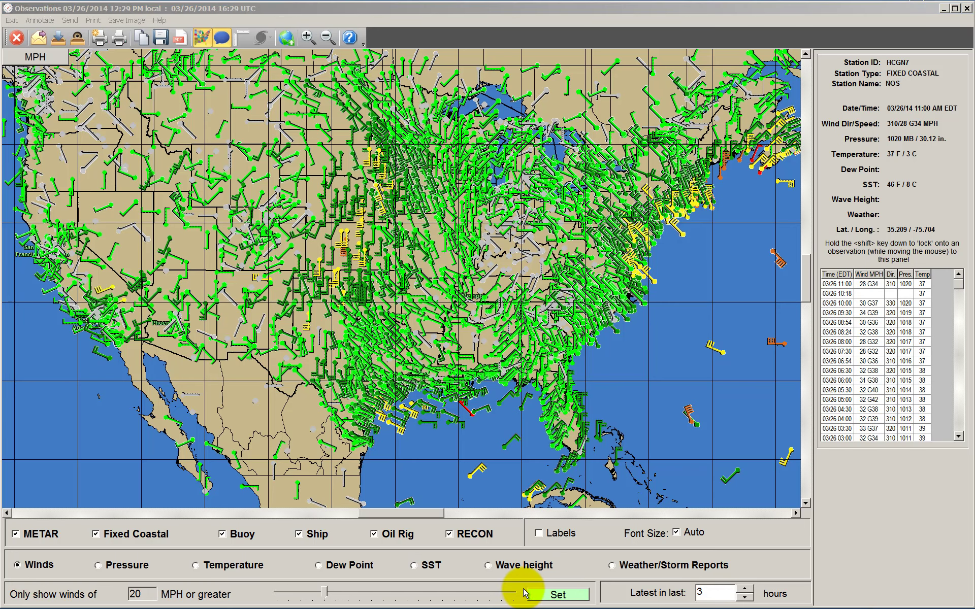
pyautogui.click(557, 594)
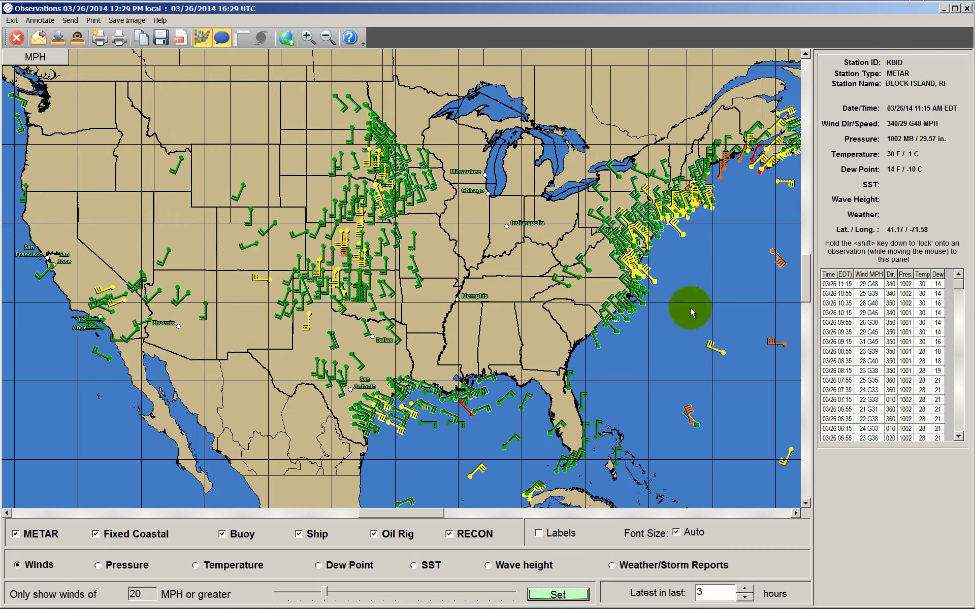
# - UnZoom the map back to the closer New England and Nova Scotia view
pyautogui.moveTo(695, 344)
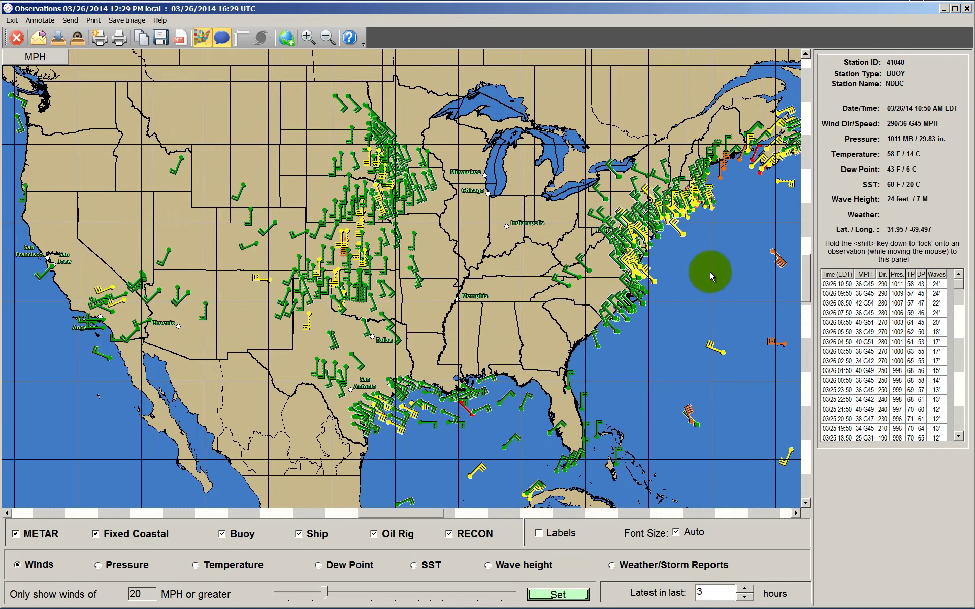
pyautogui.moveTo(599, 406)
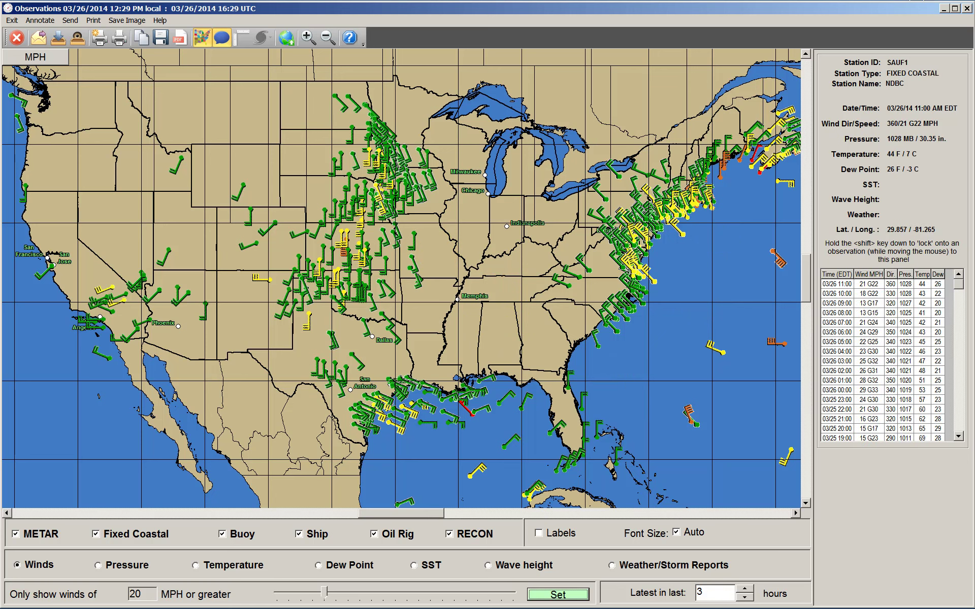
pyautogui.rightClick(635, 367)
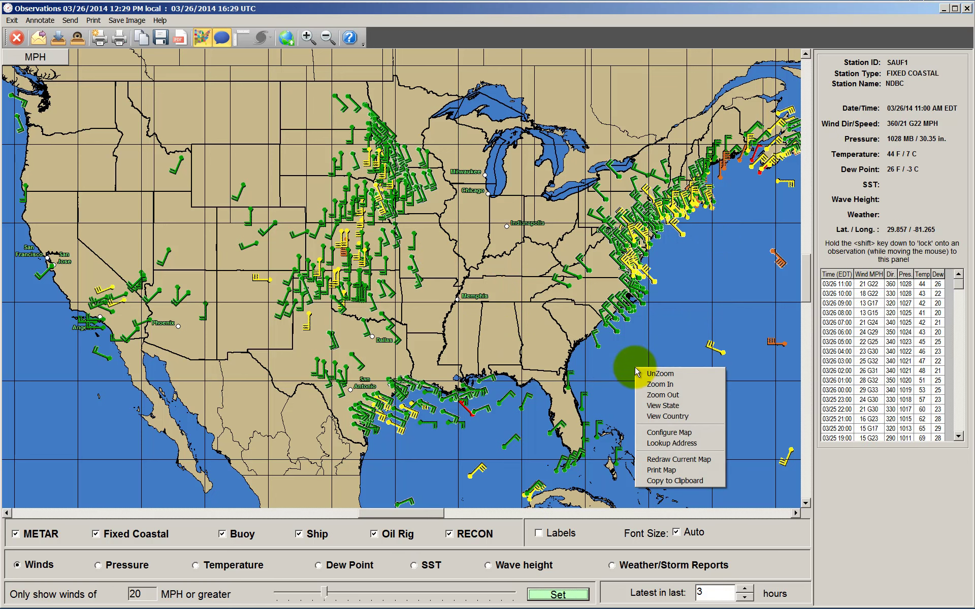
pyautogui.click(648, 375)
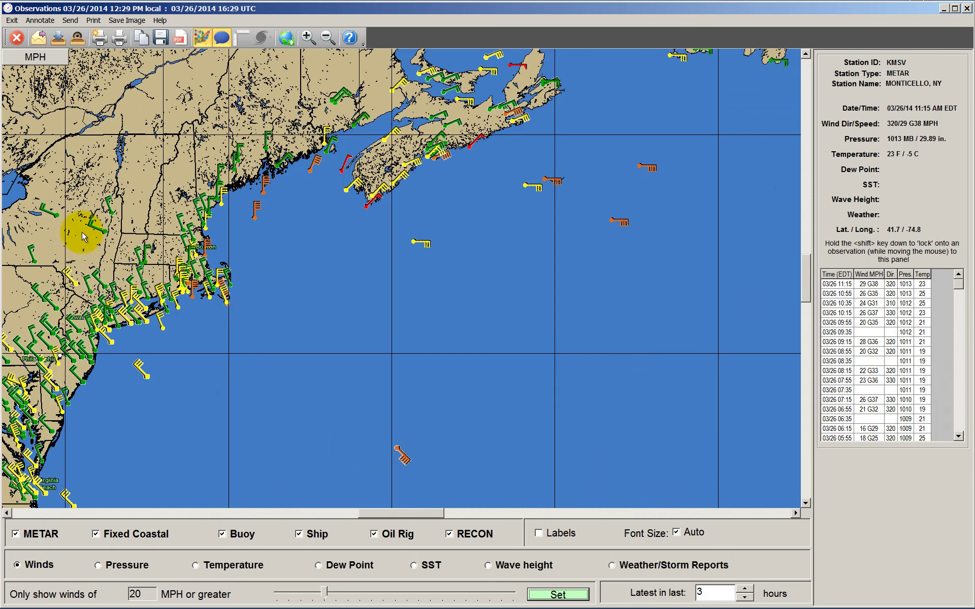
pyautogui.moveTo(266, 155)
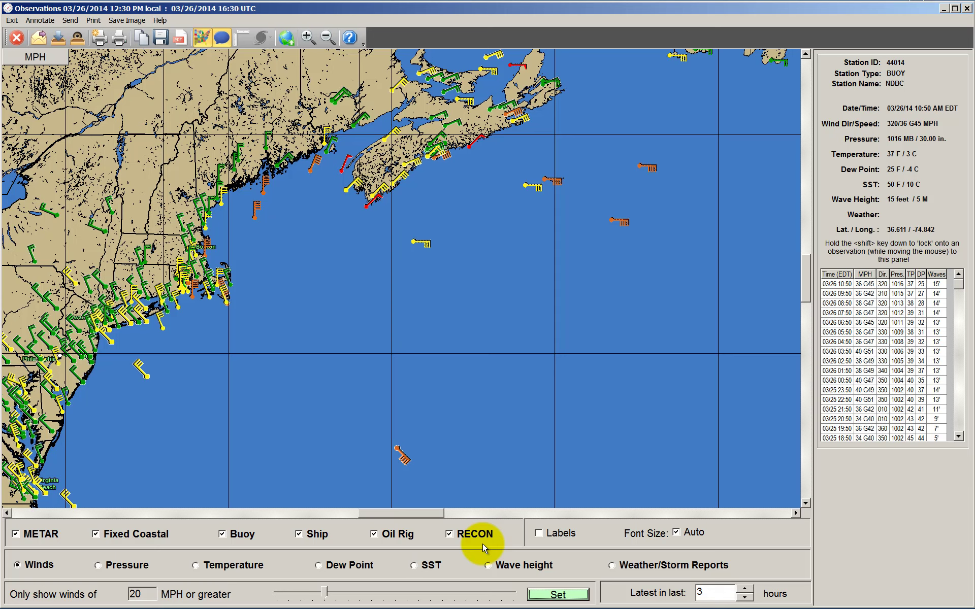
# - Turn on station labels and plot pressure, temperature, dew point, SST, then wave heights
pyautogui.click(539, 534)
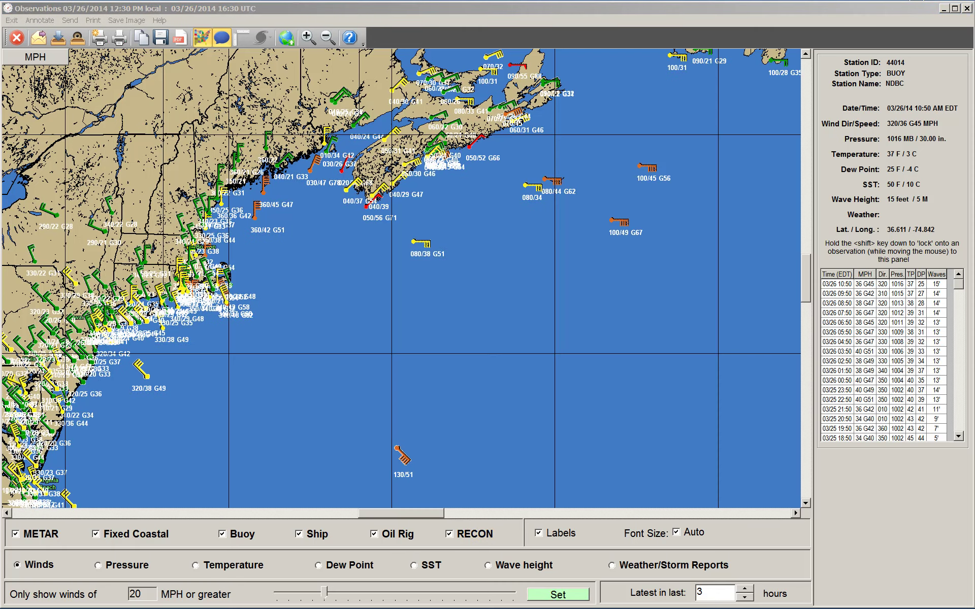
pyautogui.click(112, 566)
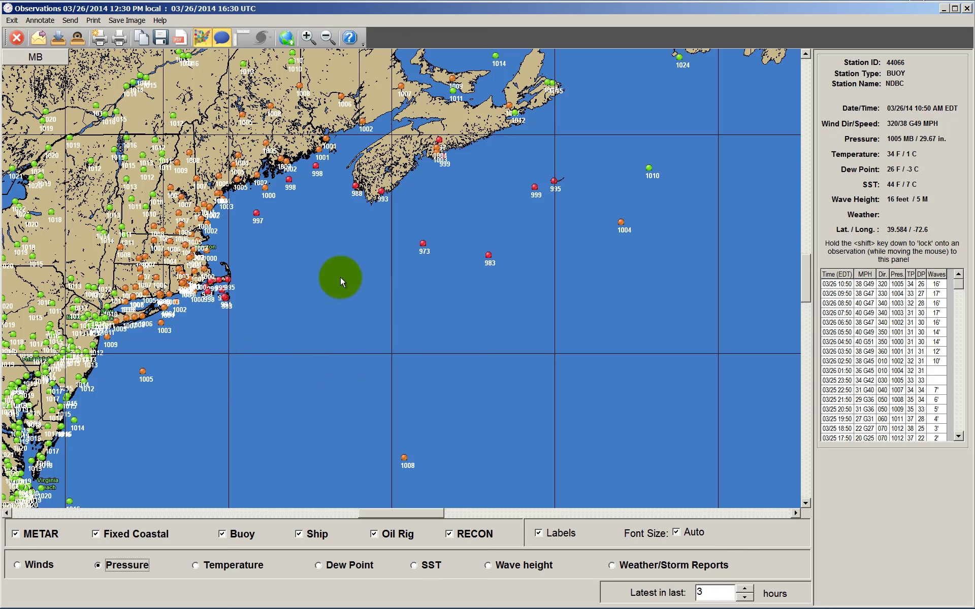
pyautogui.click(221, 567)
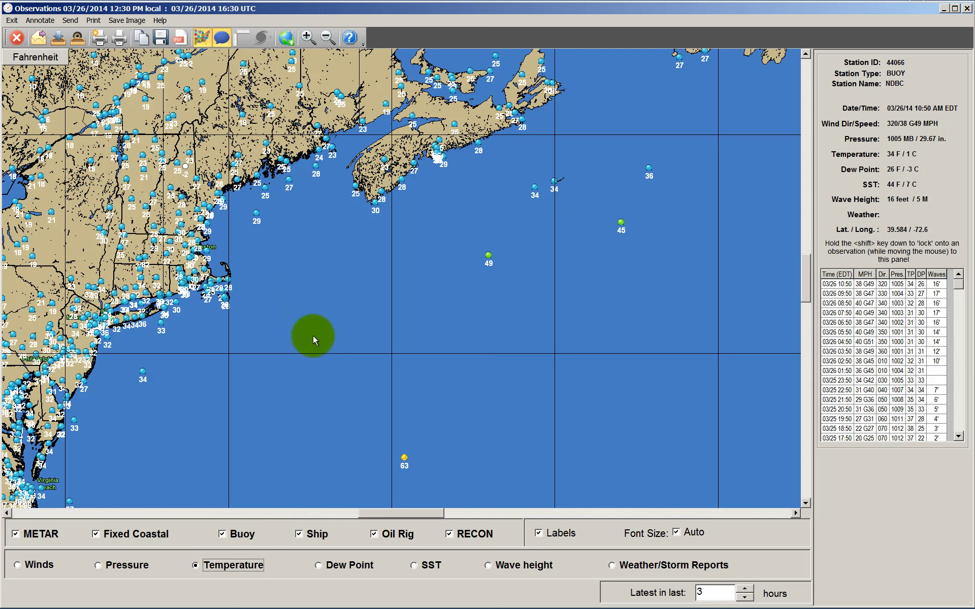
pyautogui.click(335, 564)
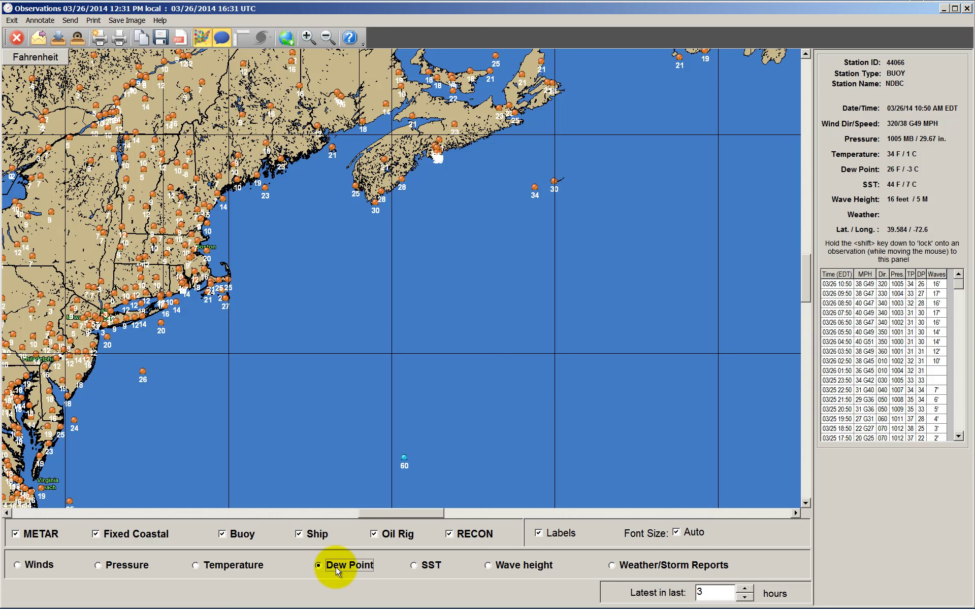
pyautogui.click(420, 568)
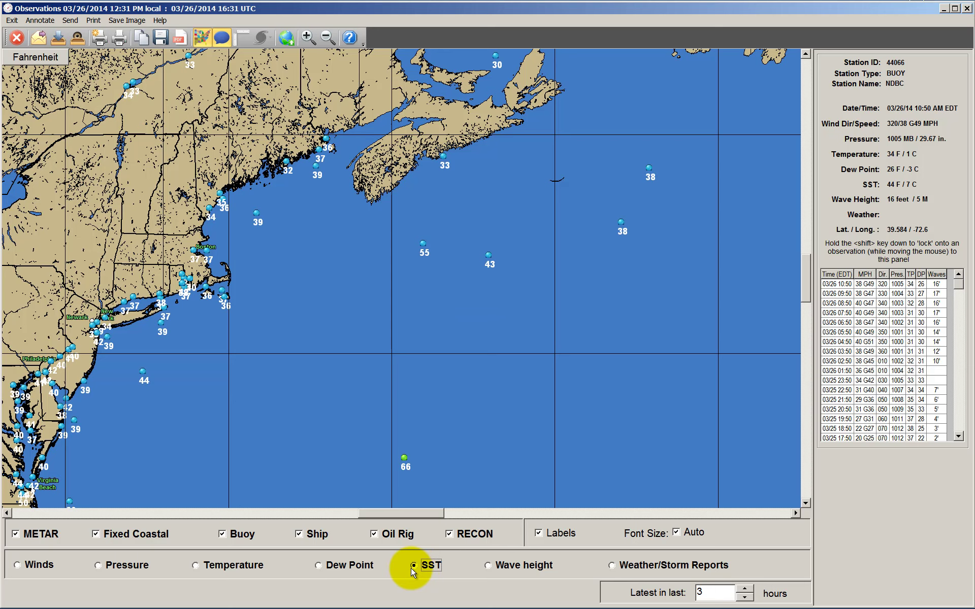
pyautogui.click(513, 565)
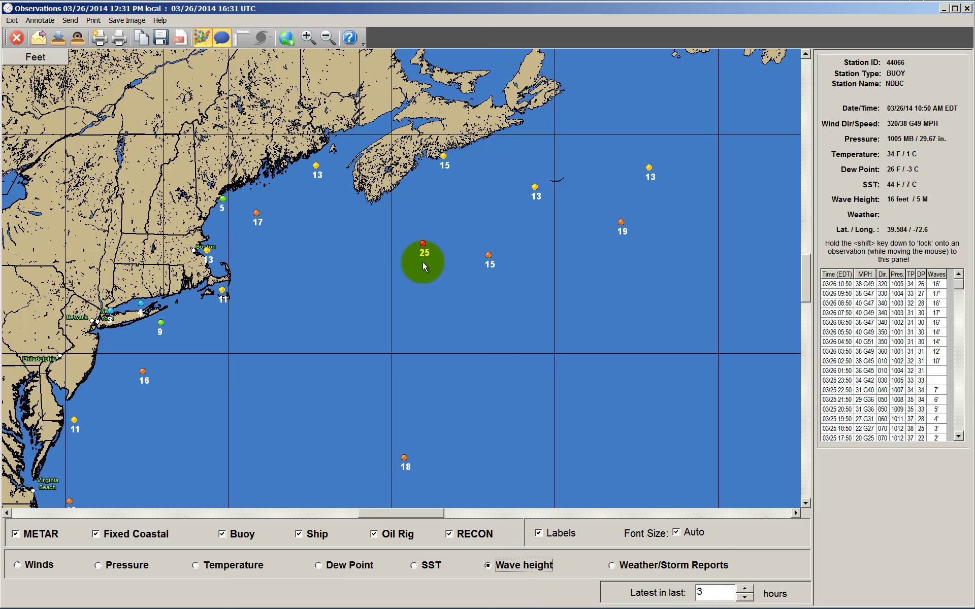
pyautogui.moveTo(425, 252)
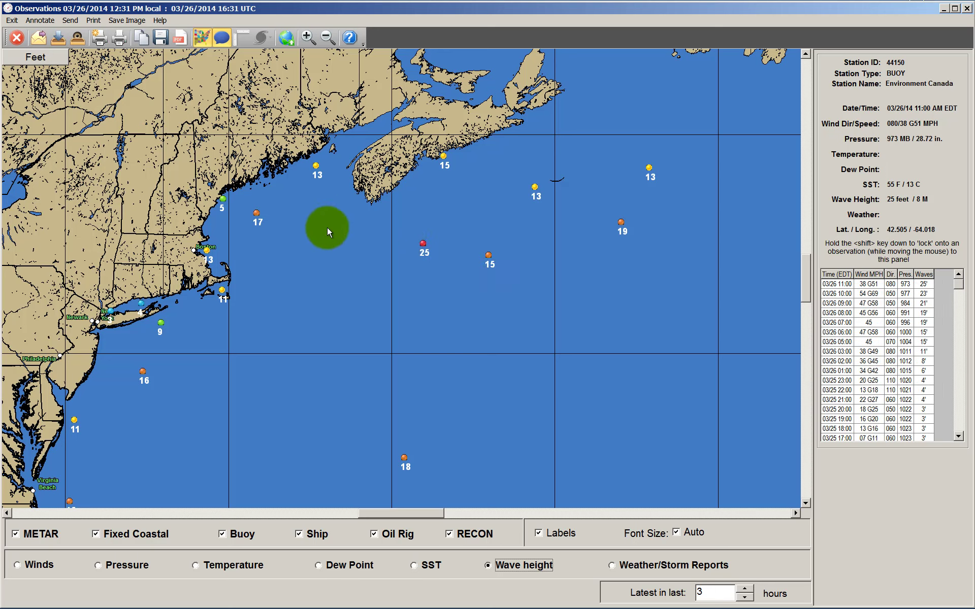
pyautogui.moveTo(259, 220)
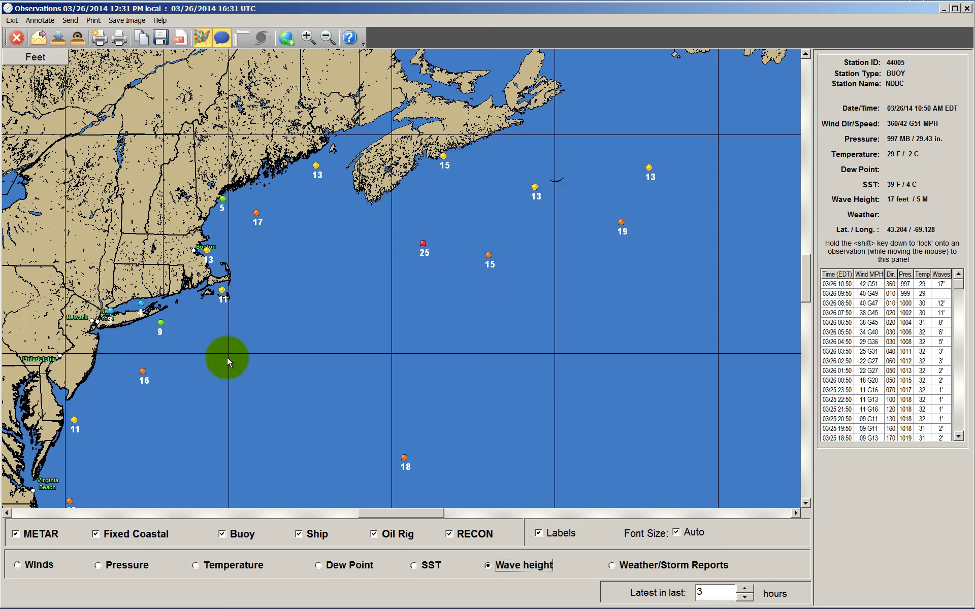
pyautogui.moveTo(158, 381)
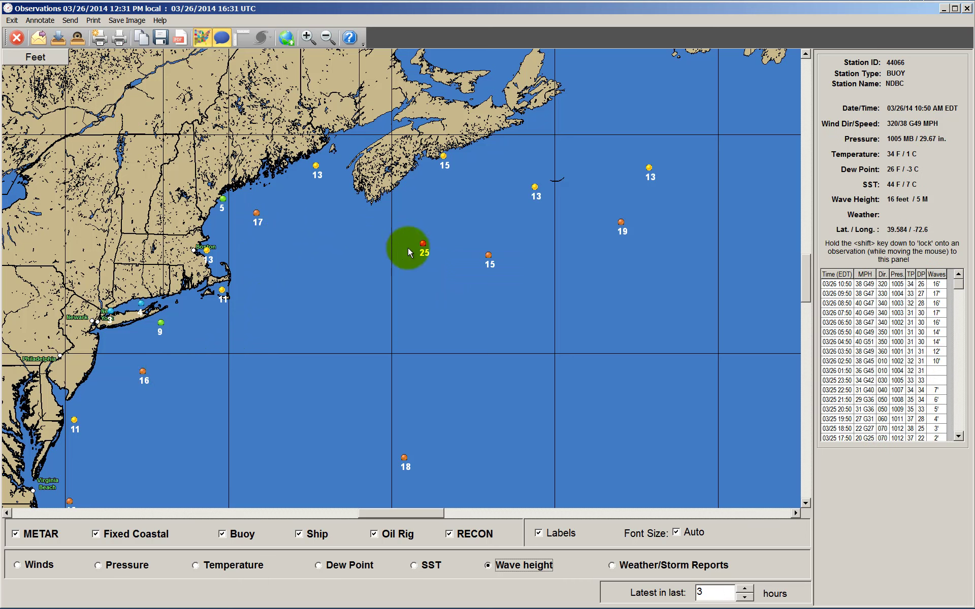
pyautogui.rightClick(422, 245)
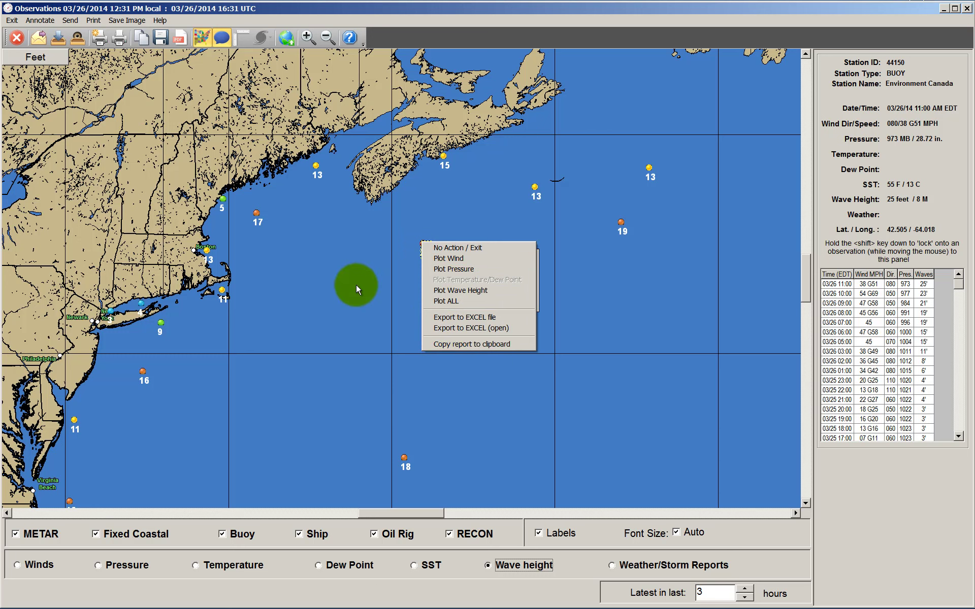
pyautogui.click(356, 289)
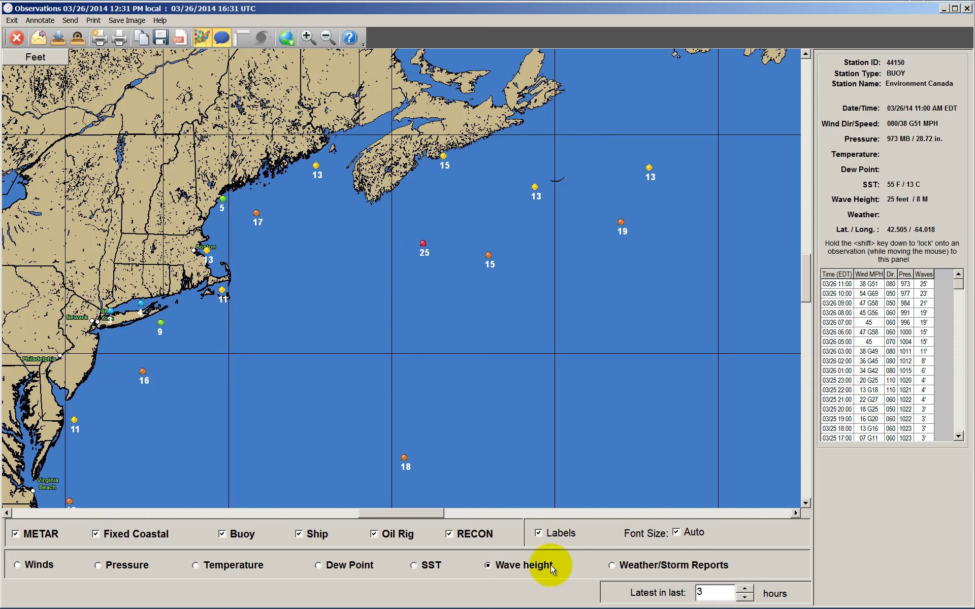
# - Plot weather and storm reports and read the Nantucket wind damage report
pyautogui.click(612, 566)
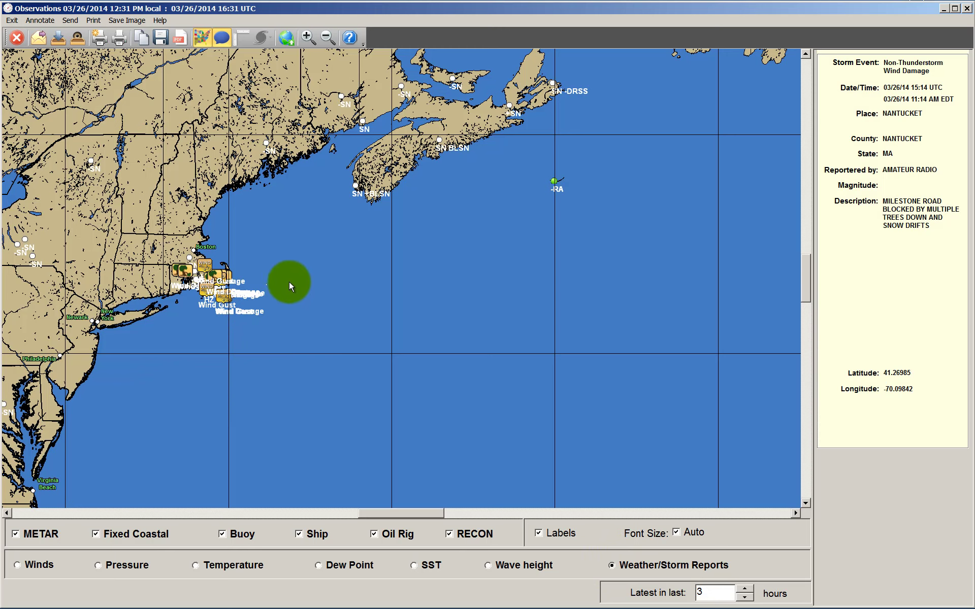
pyautogui.moveTo(261, 318)
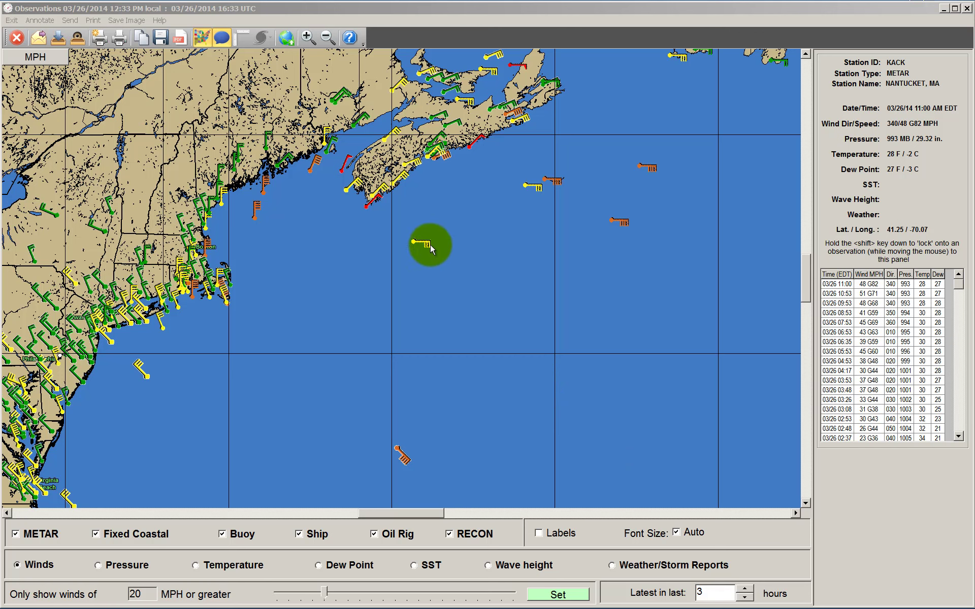
pyautogui.moveTo(422, 245)
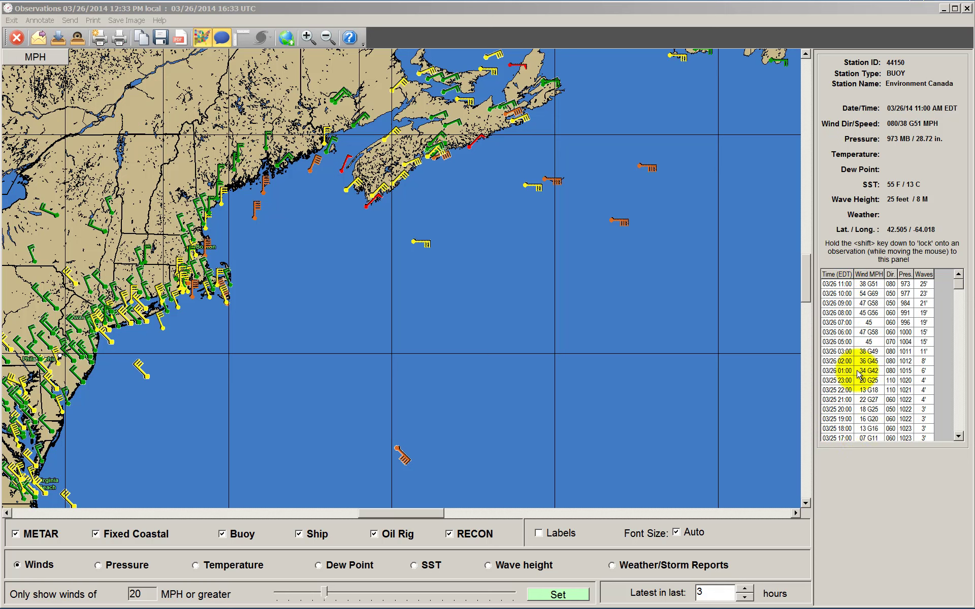
pyautogui.moveTo(616, 222)
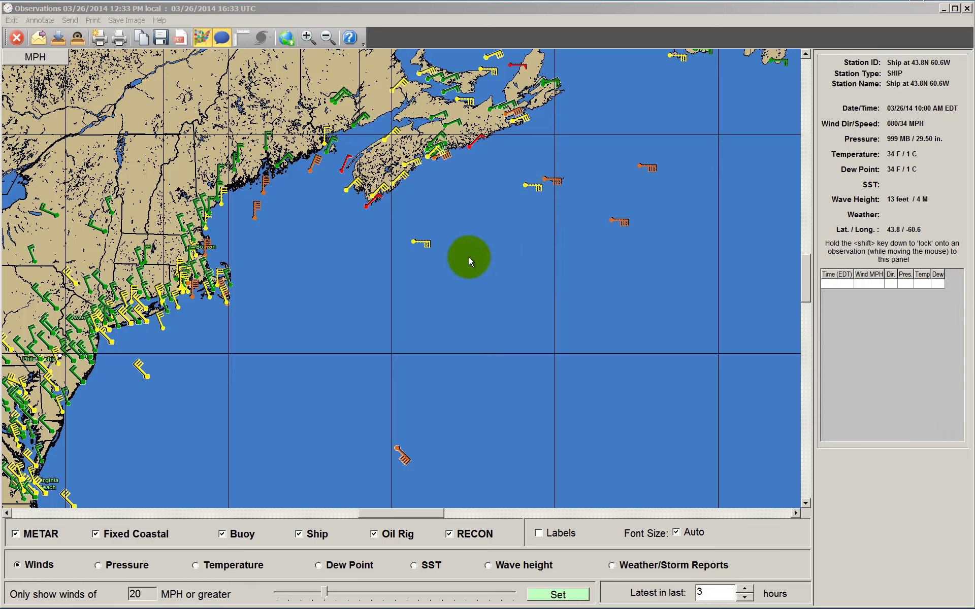
# - Graph all profiles for buoy 44150, then close the wave height and pressure graphs
pyautogui.rightClick(421, 247)
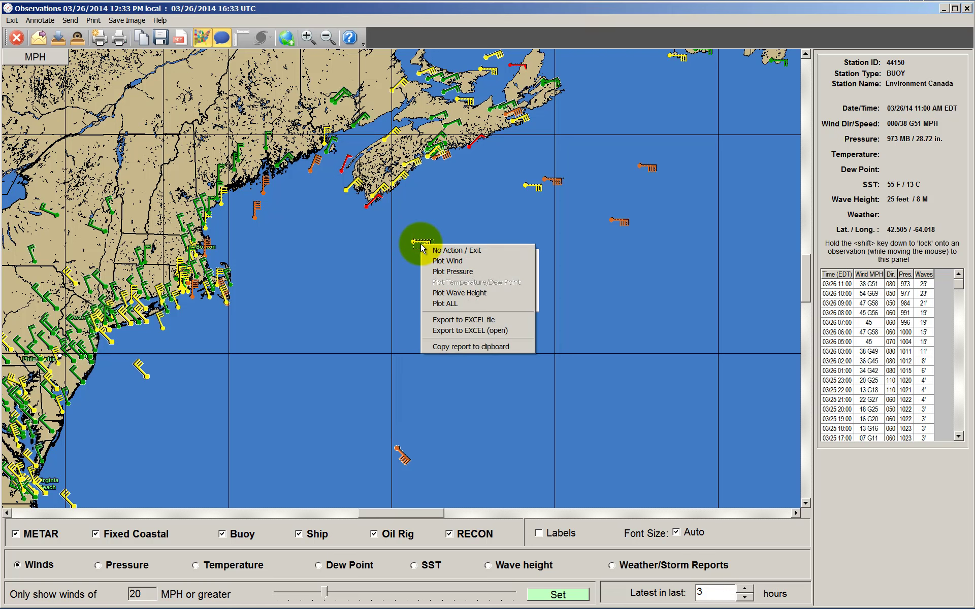
pyautogui.click(456, 303)
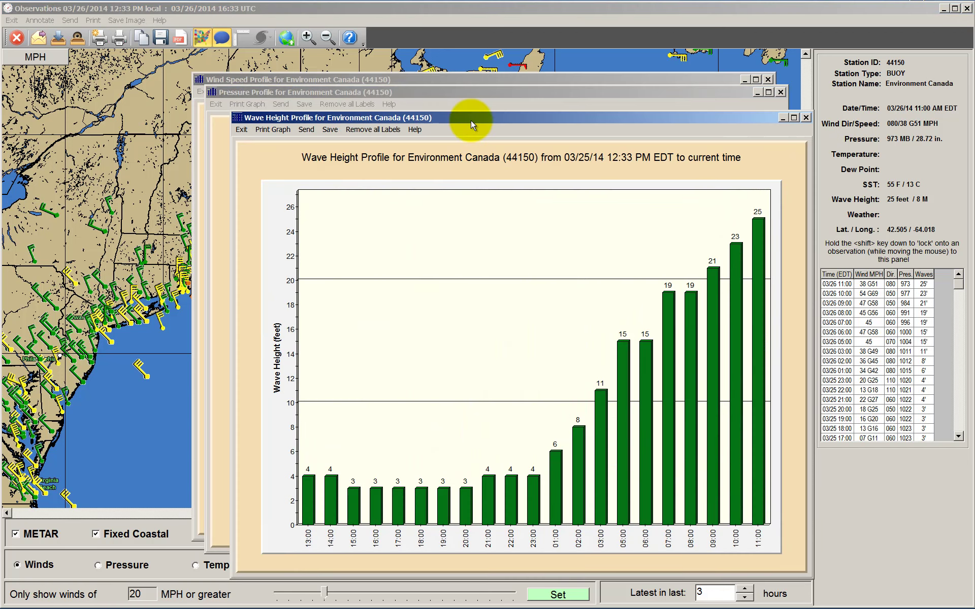
pyautogui.moveTo(471, 119); pyautogui.dragTo(422, 93)
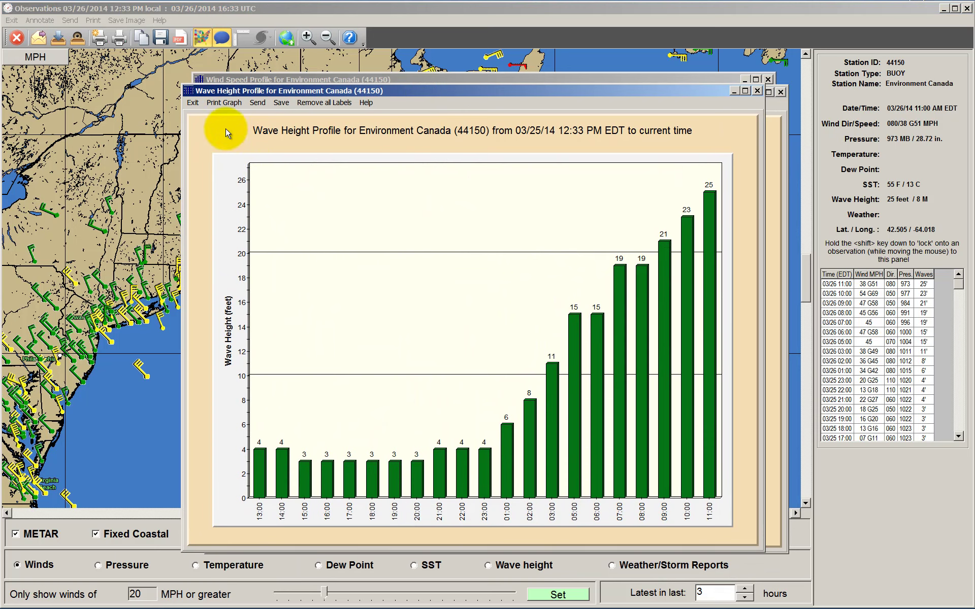
pyautogui.click(193, 104)
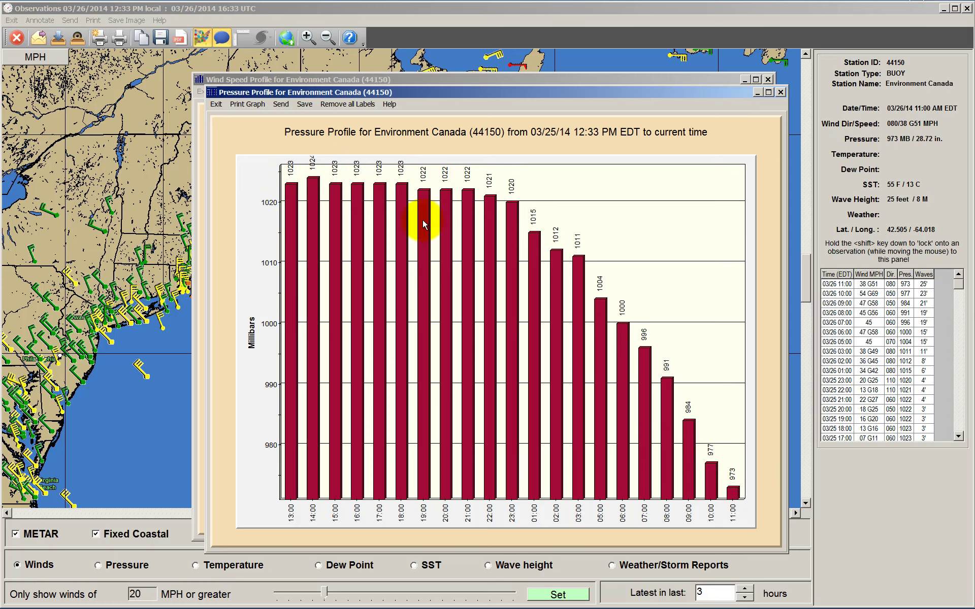
pyautogui.click(216, 105)
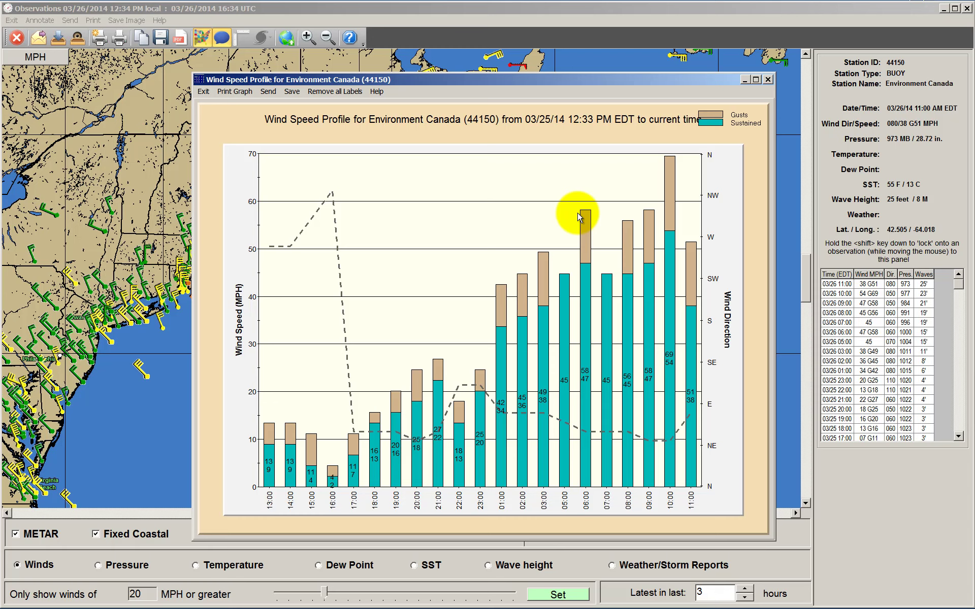
# - Close the buoy's wind speed graph and zoom the map onto Cape Cod
pyautogui.click(767, 79)
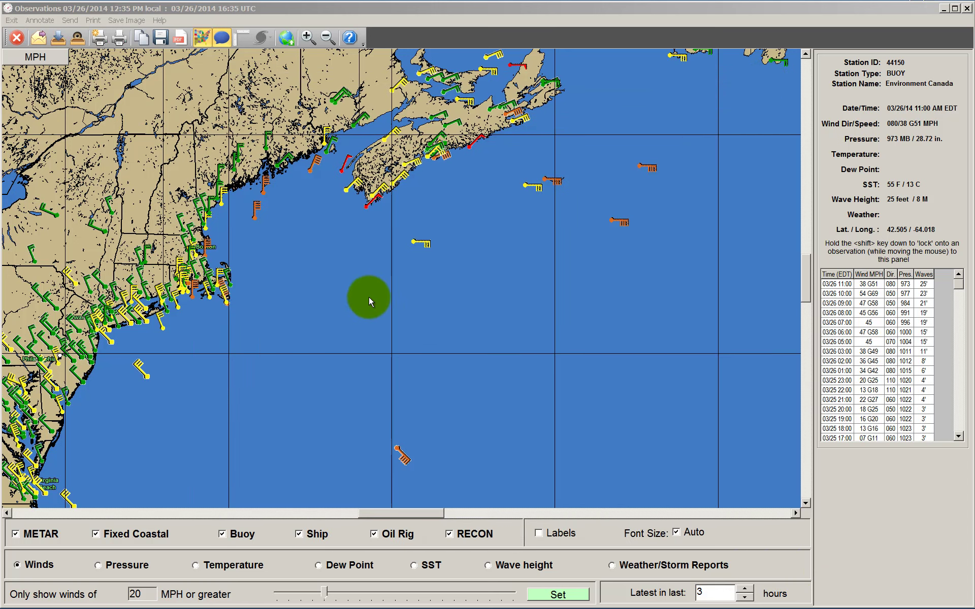
pyautogui.moveTo(216, 328)
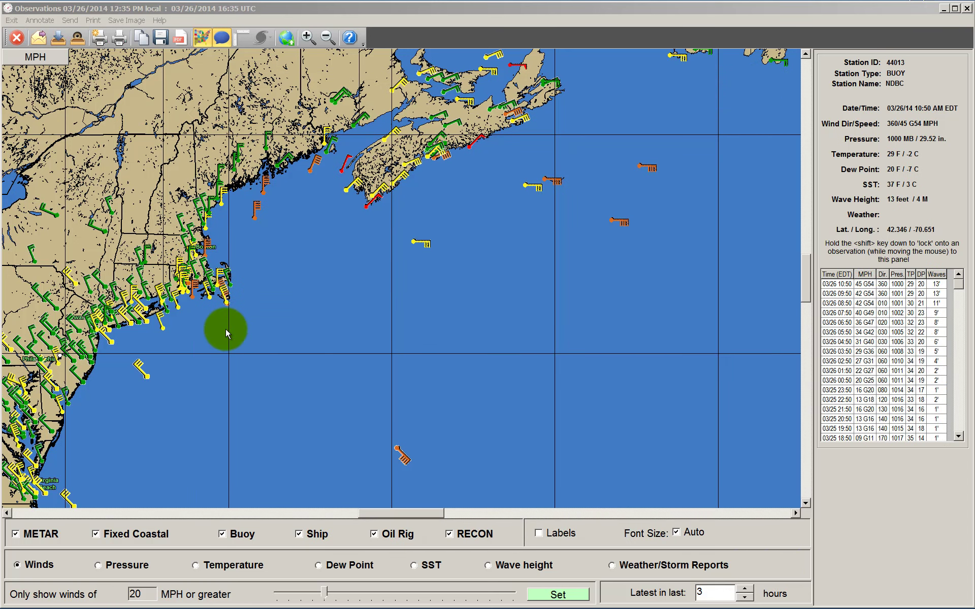
pyautogui.moveTo(291, 232); pyautogui.dragTo(168, 330)
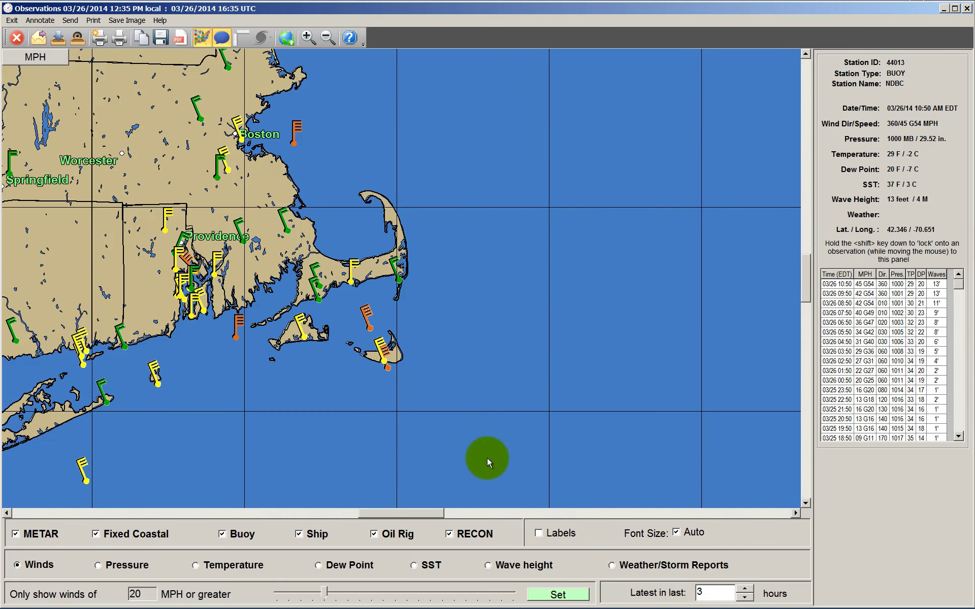
pyautogui.moveTo(392, 372)
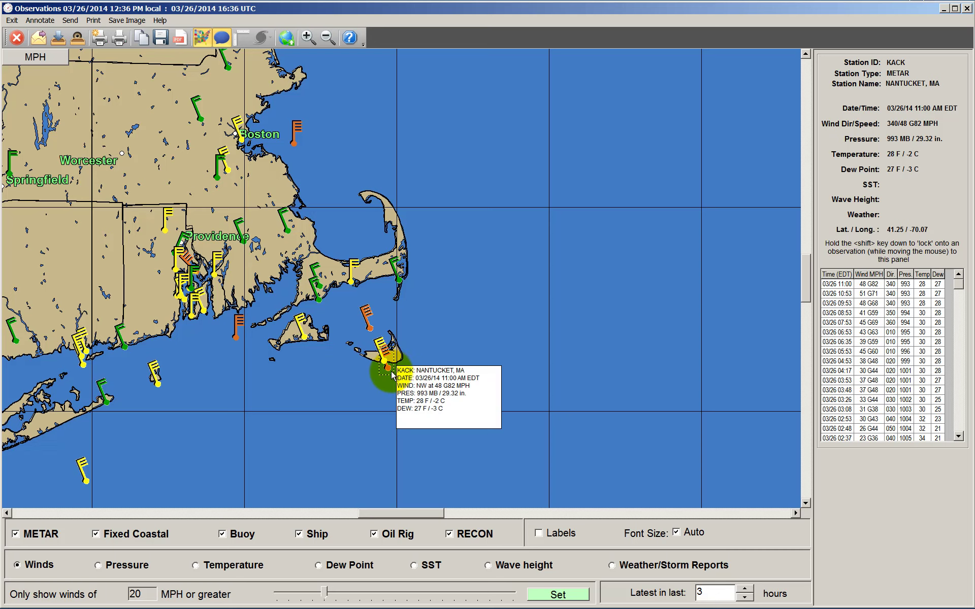
pyautogui.rightClick(392, 372)
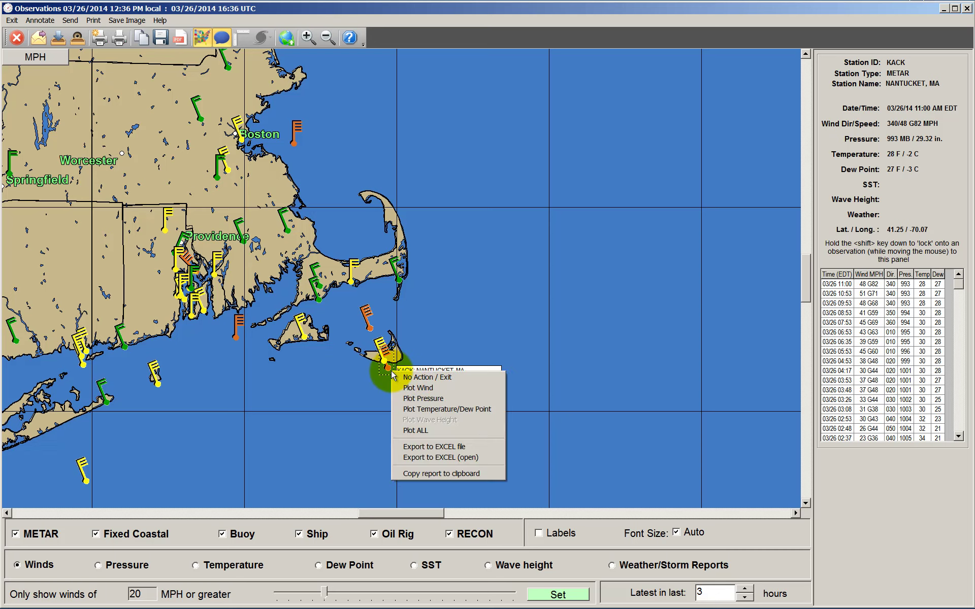
pyautogui.click(408, 430)
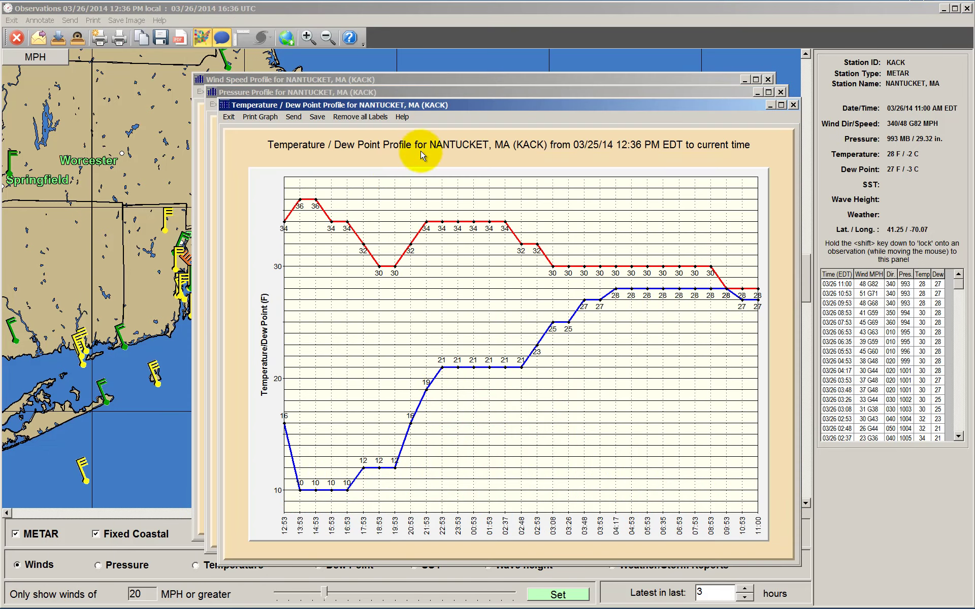
pyautogui.click(229, 117)
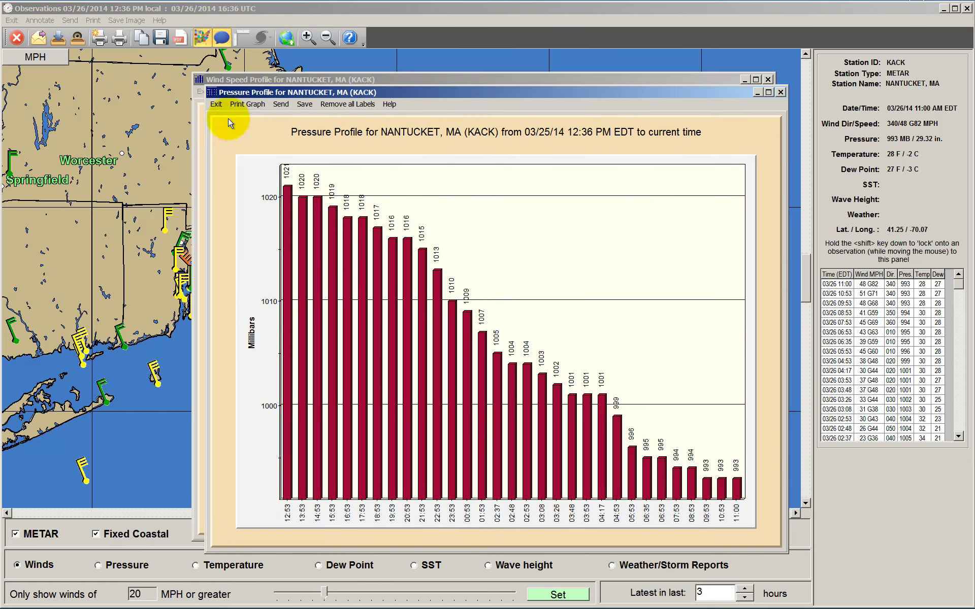
pyautogui.click(215, 105)
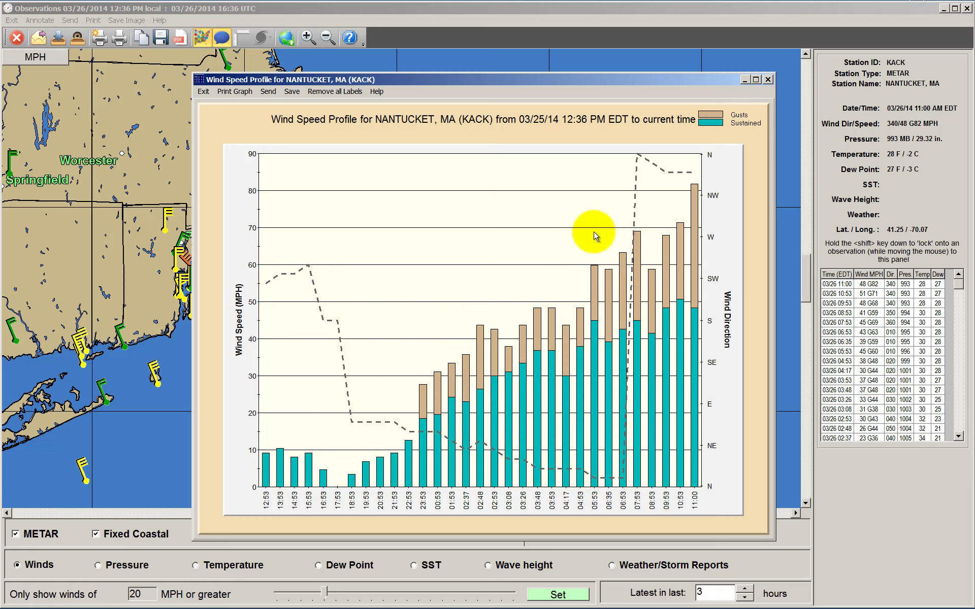
# - Close the Nantucket wind graph, plot storm reports and read the Cape Cod report icons
pyautogui.click(203, 90)
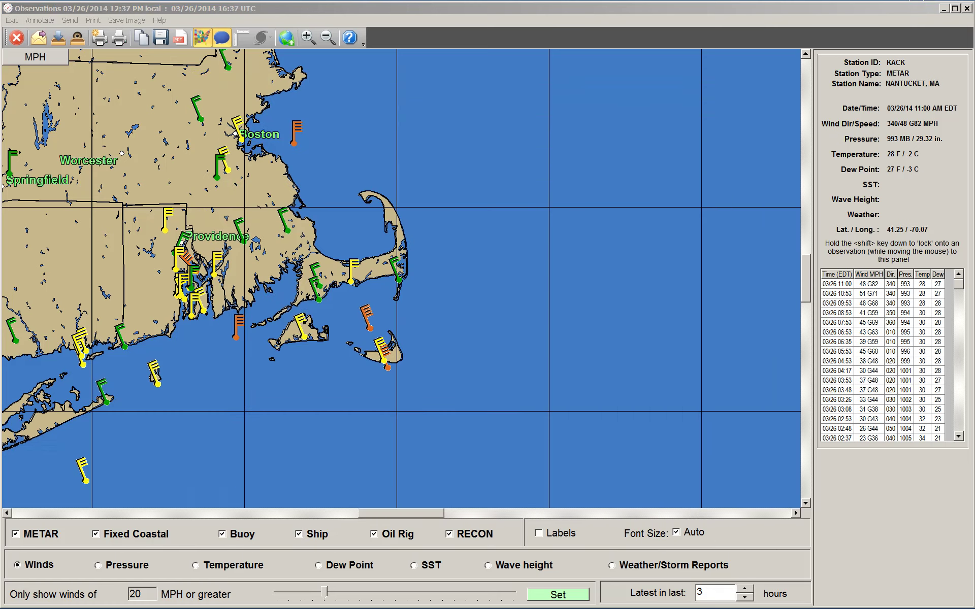
pyautogui.click(611, 566)
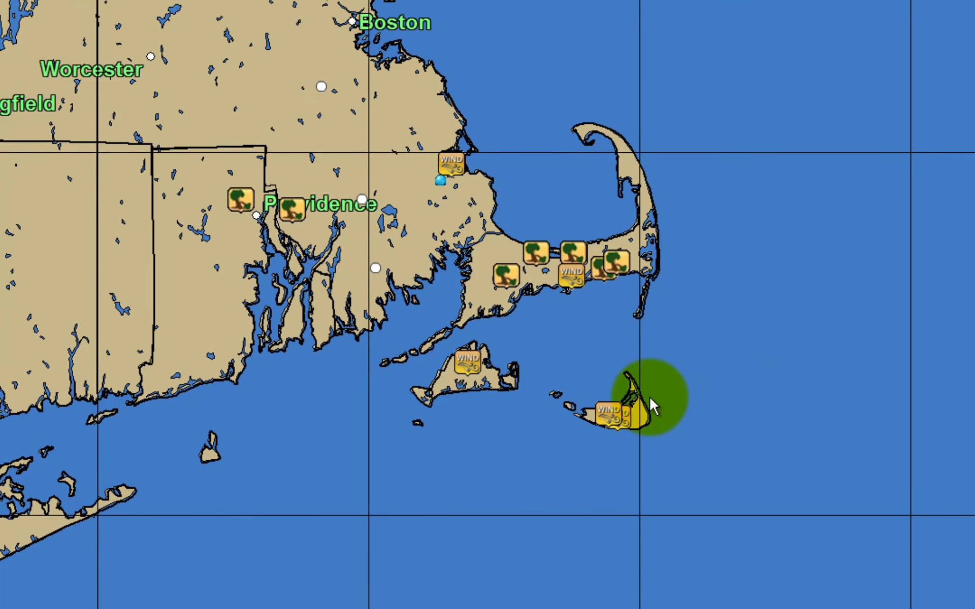
pyautogui.moveTo(630, 421)
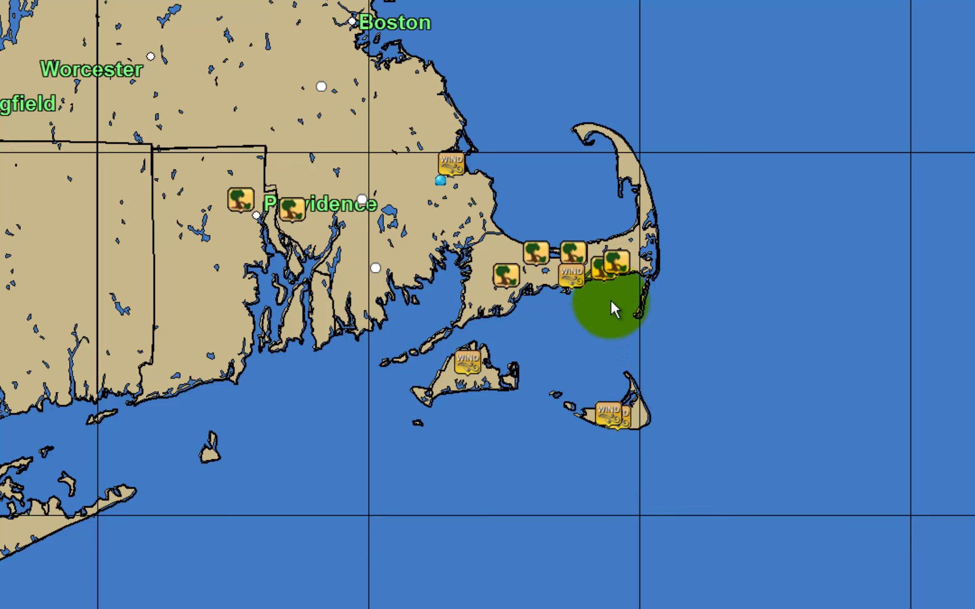
pyautogui.moveTo(630, 268)
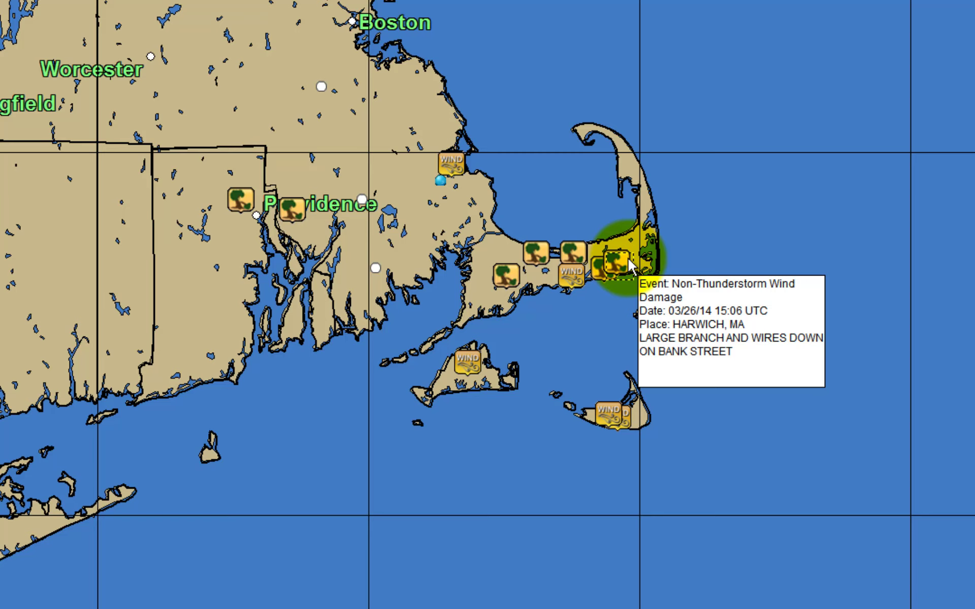
pyautogui.moveTo(595, 268)
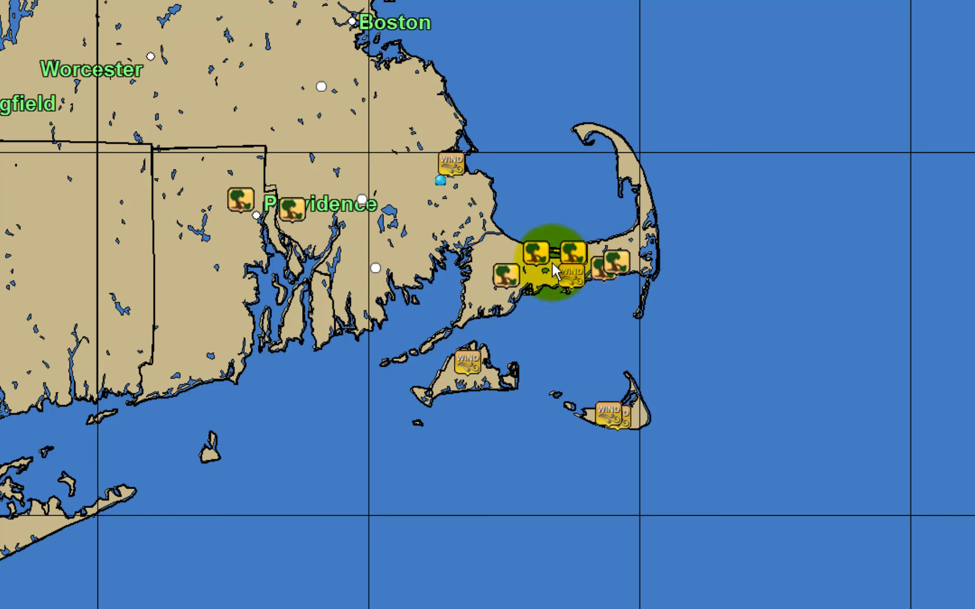
pyautogui.moveTo(544, 265)
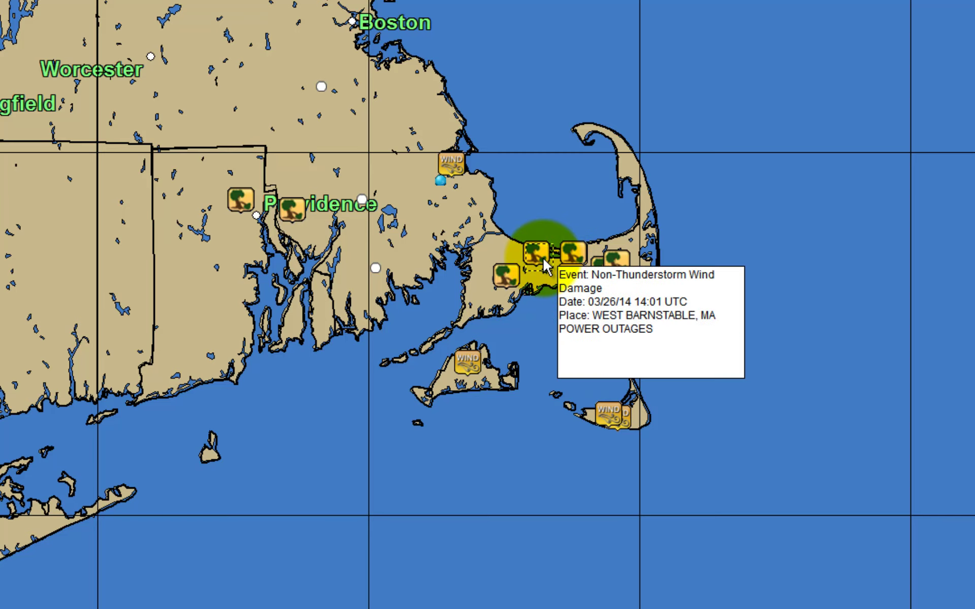
pyautogui.moveTo(502, 289)
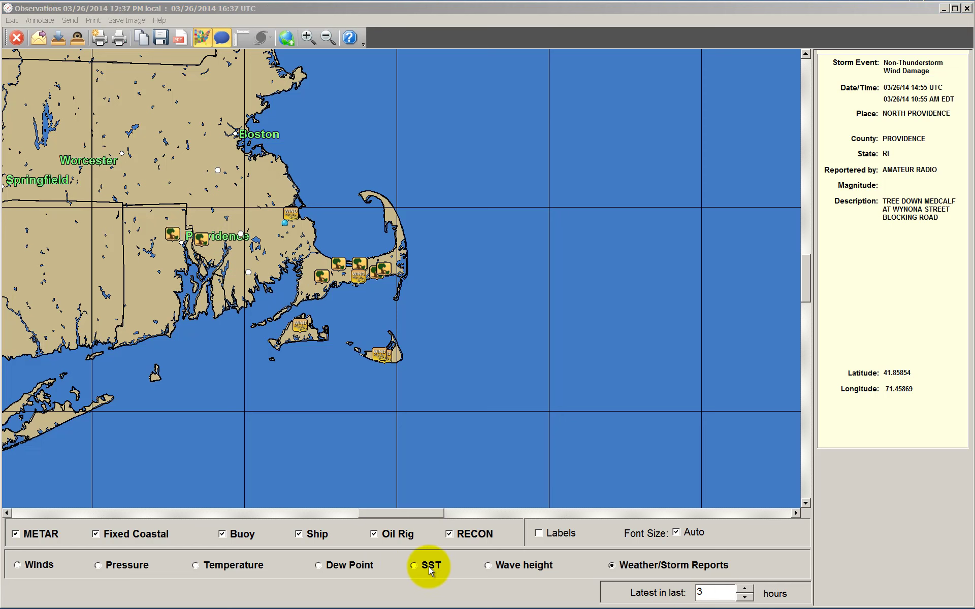
# - Show the whole country with labelled air temperatures, then zoom onto the Gulf of Mexico
pyautogui.click(428, 566)
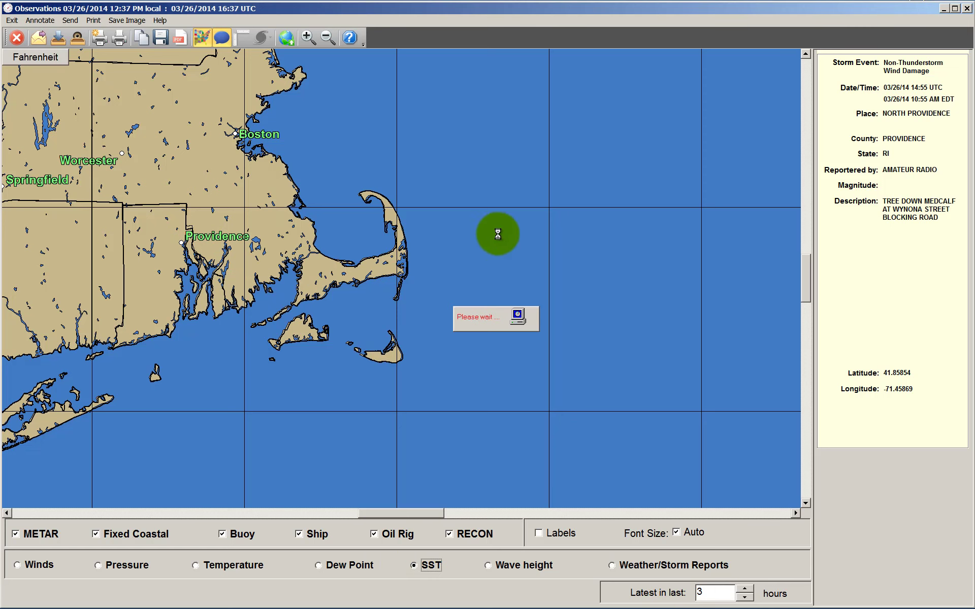
pyautogui.rightClick(498, 228)
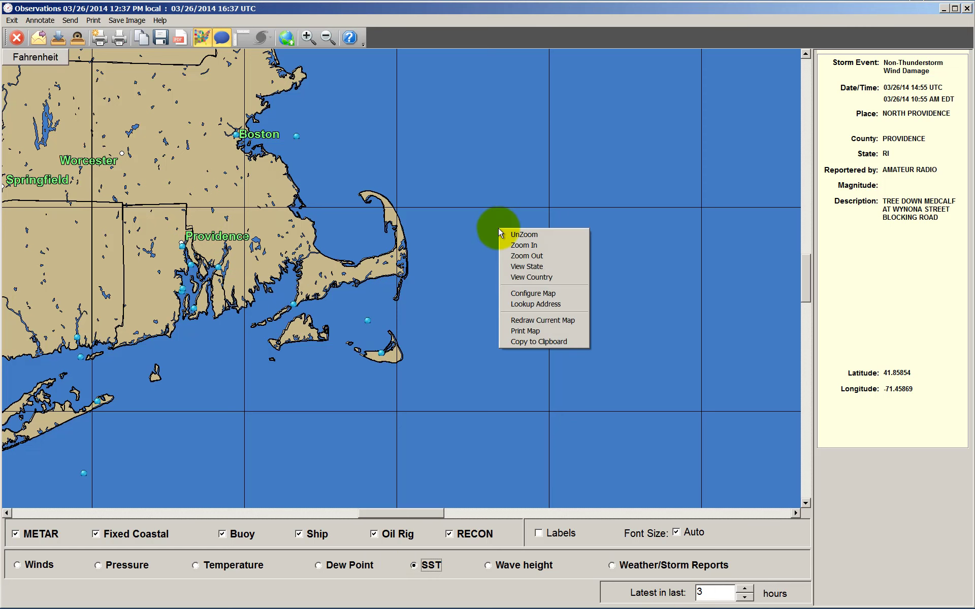
pyautogui.click(538, 278)
pyautogui.click(553, 533)
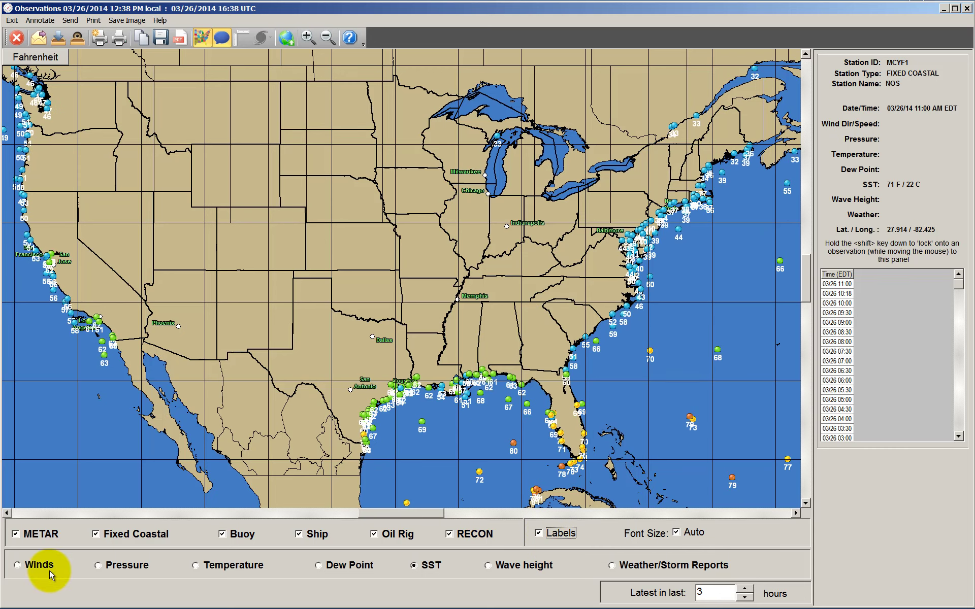
pyautogui.click(233, 568)
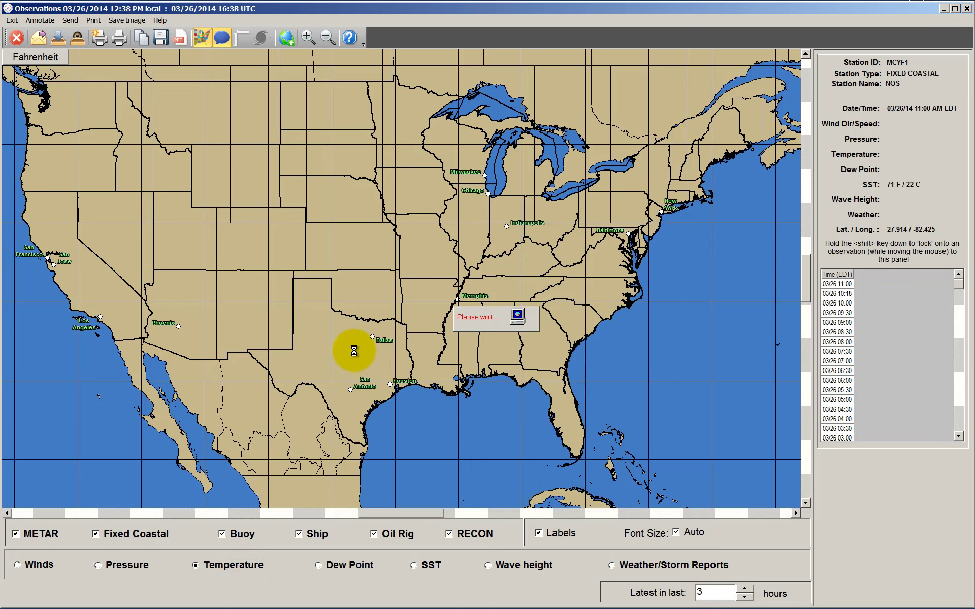
pyautogui.moveTo(477, 466); pyautogui.dragTo(339, 353)
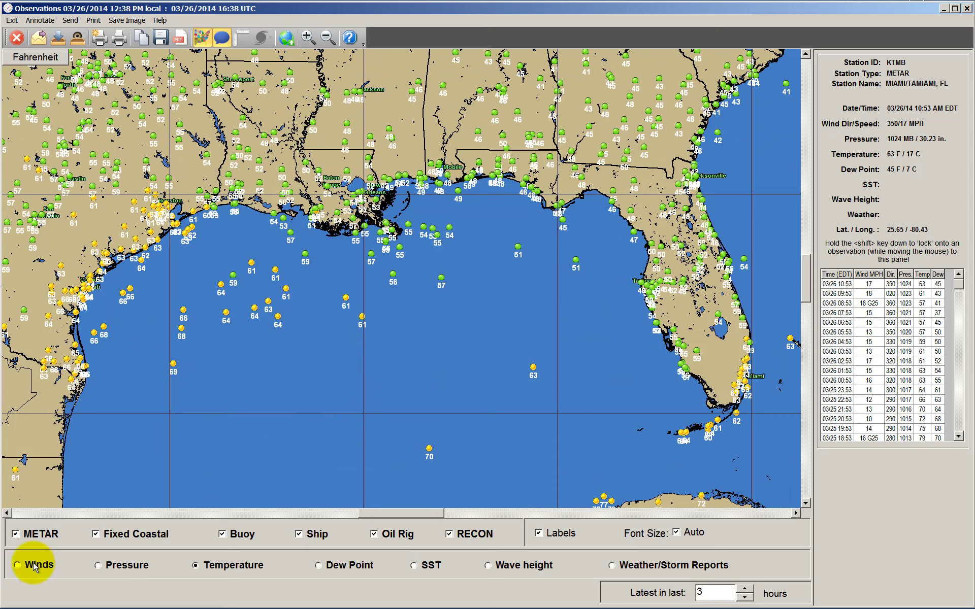
# - Plot labelled wind barbs on the Gulf map with the wind threshold at 0 MPH
pyautogui.click(323, 359)
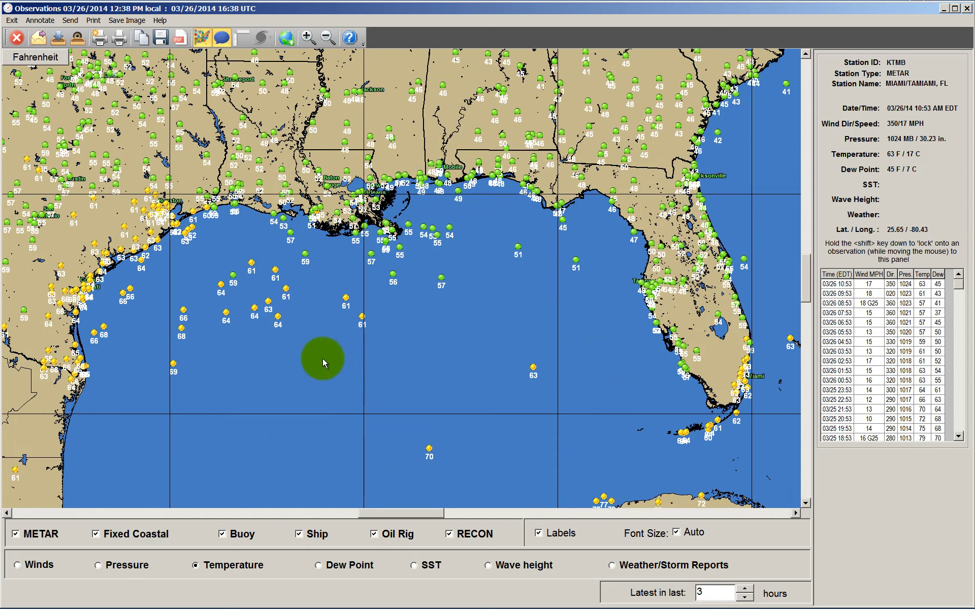
pyautogui.click(38, 565)
pyautogui.moveTo(326, 592); pyautogui.dragTo(261, 592)
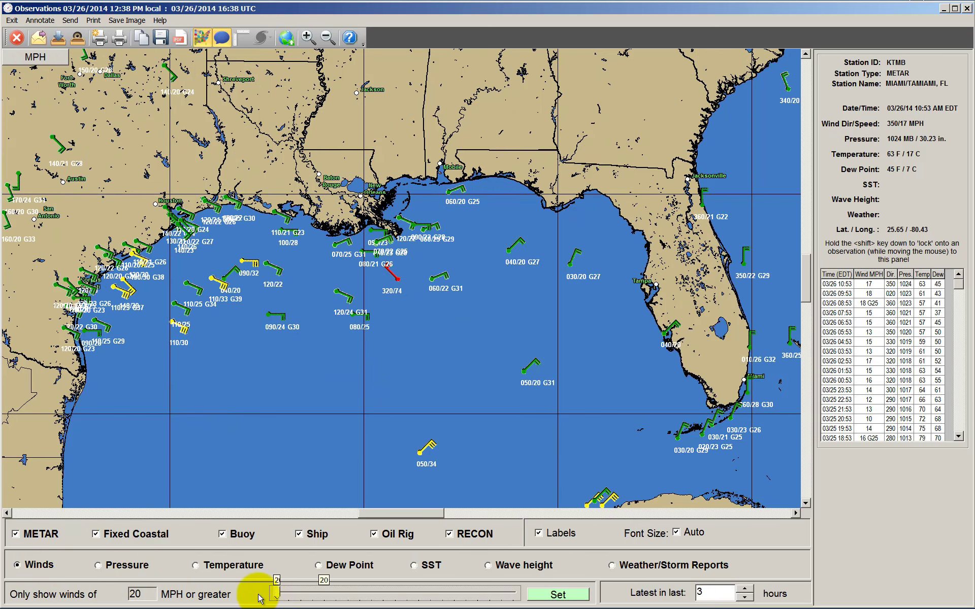
pyautogui.click(558, 594)
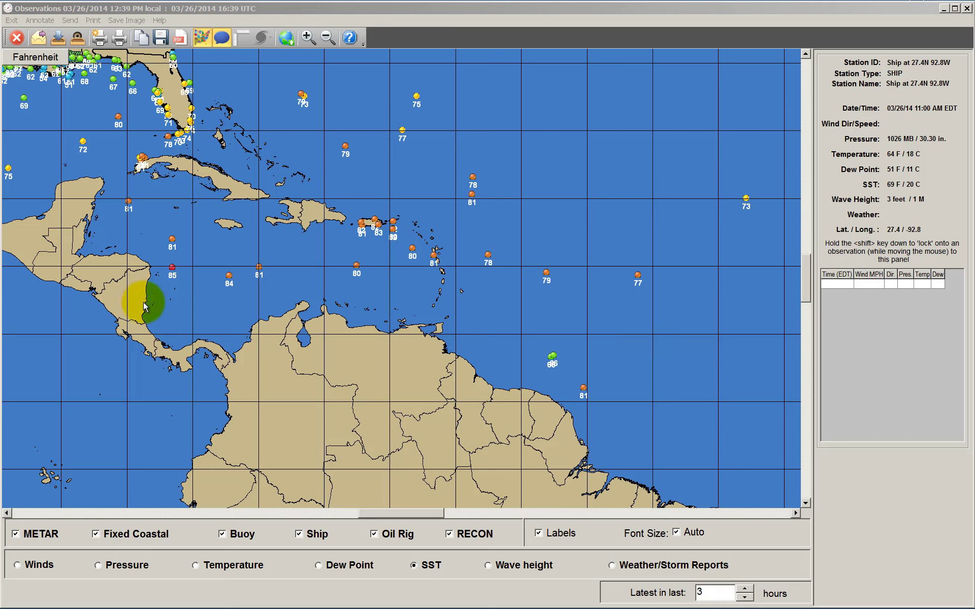
# - Read the Caribbean wind barbs, including buoy 41046 at 260/11 G13 MPH
pyautogui.moveTo(175, 281)
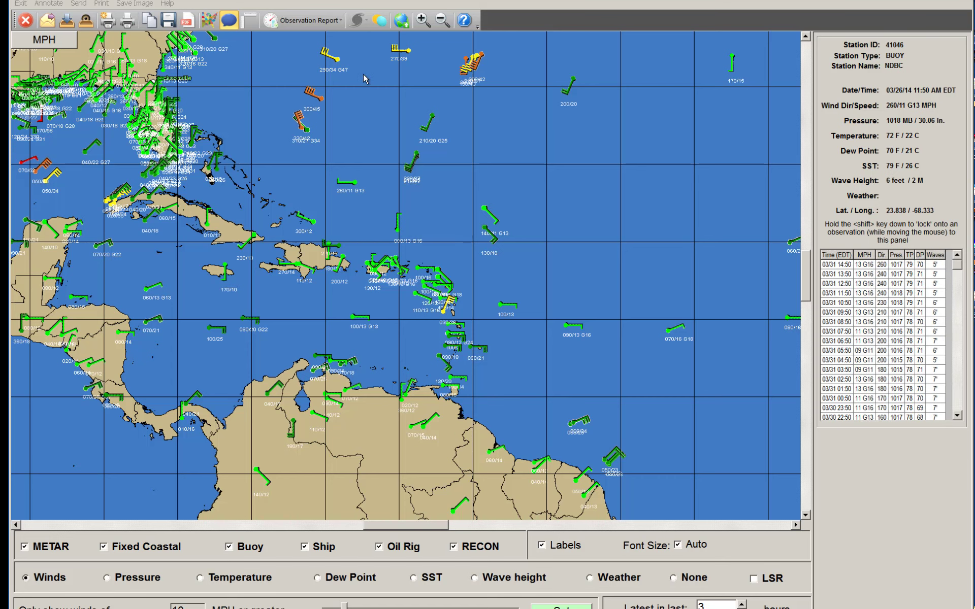
pyautogui.click(380, 22)
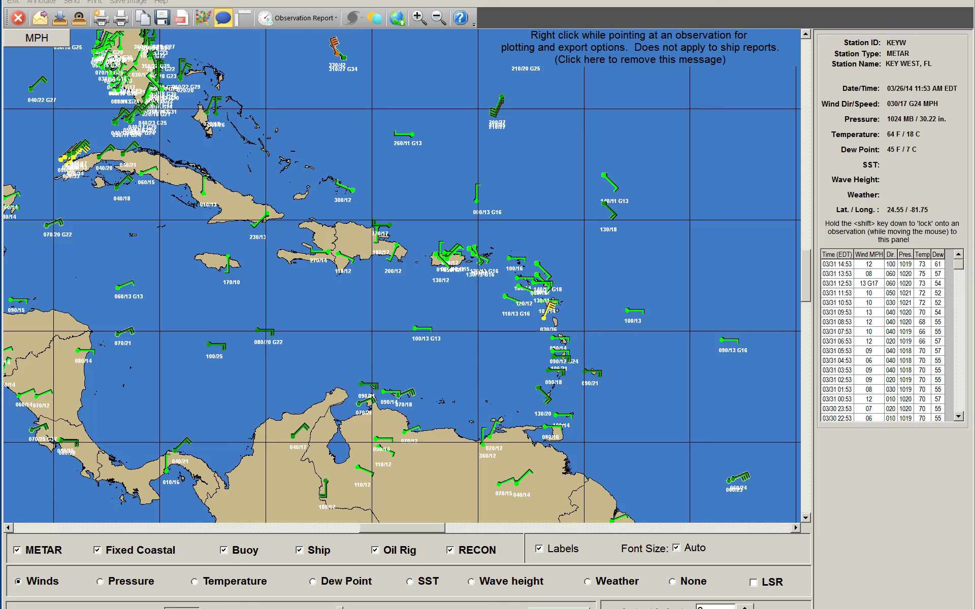
# - Generate the Current Weather Observations report for the Small Map region from the report dropdown
pyautogui.click(297, 19)
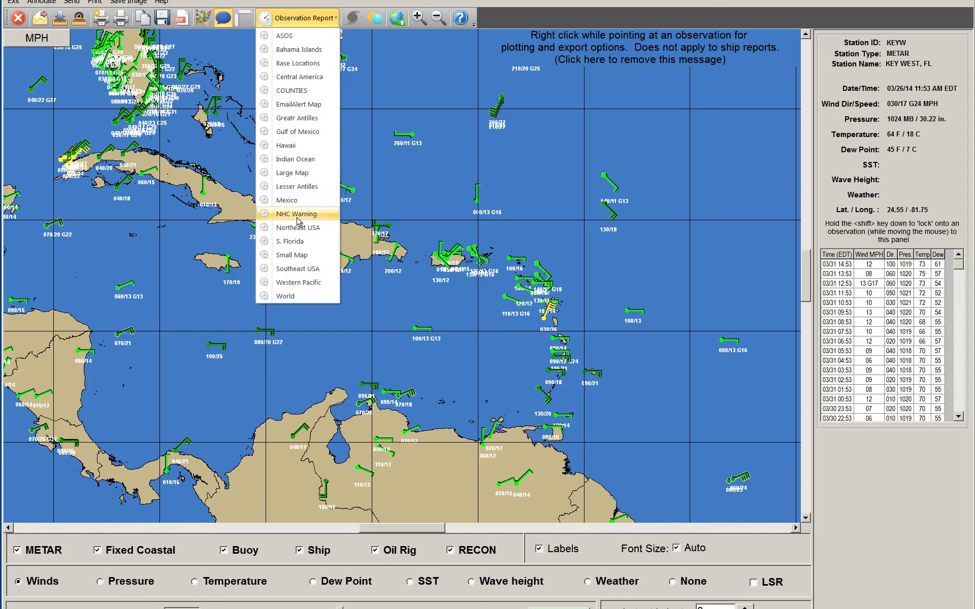
pyautogui.click(307, 255)
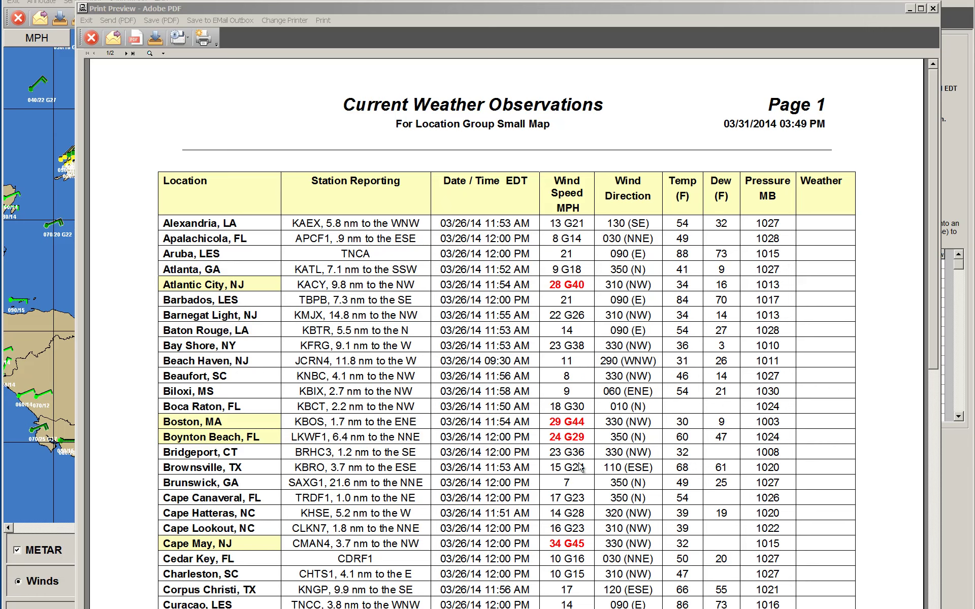
# - Advance the print preview to page 2, listing Myrtle Beach through St Martin
pyautogui.click(126, 55)
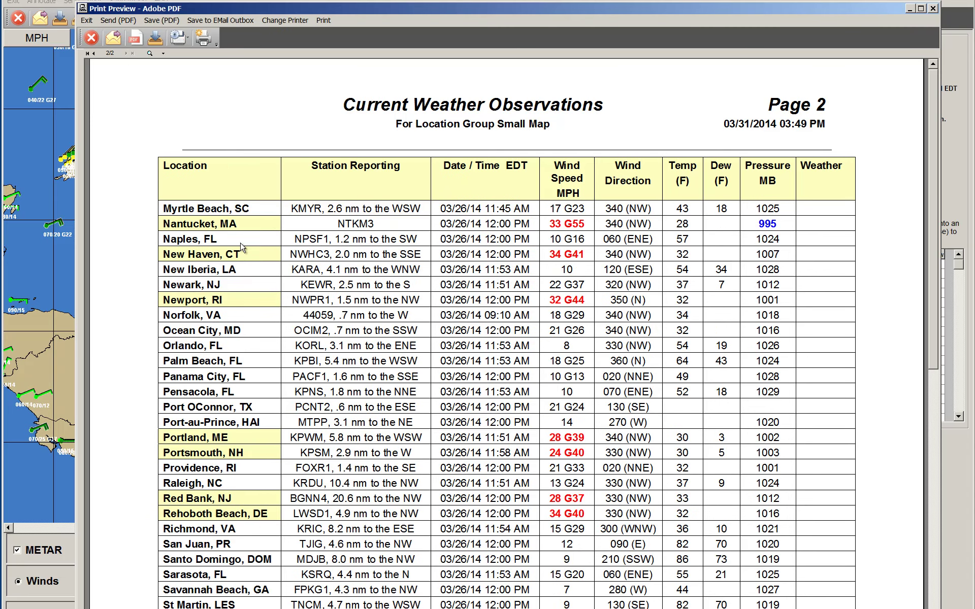